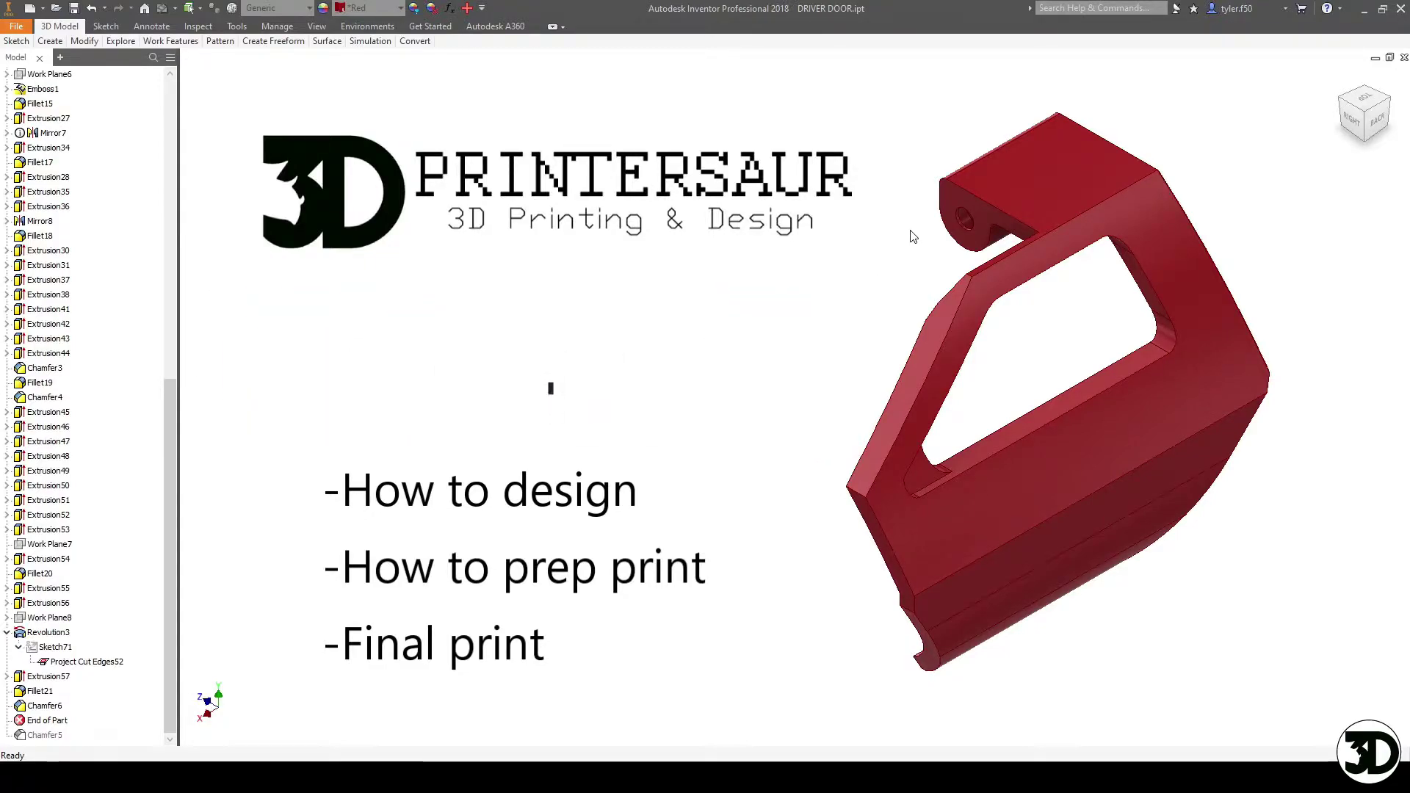
- Orbit the door part to inspect the hinge lug and frame edges from several angles
key("F4")
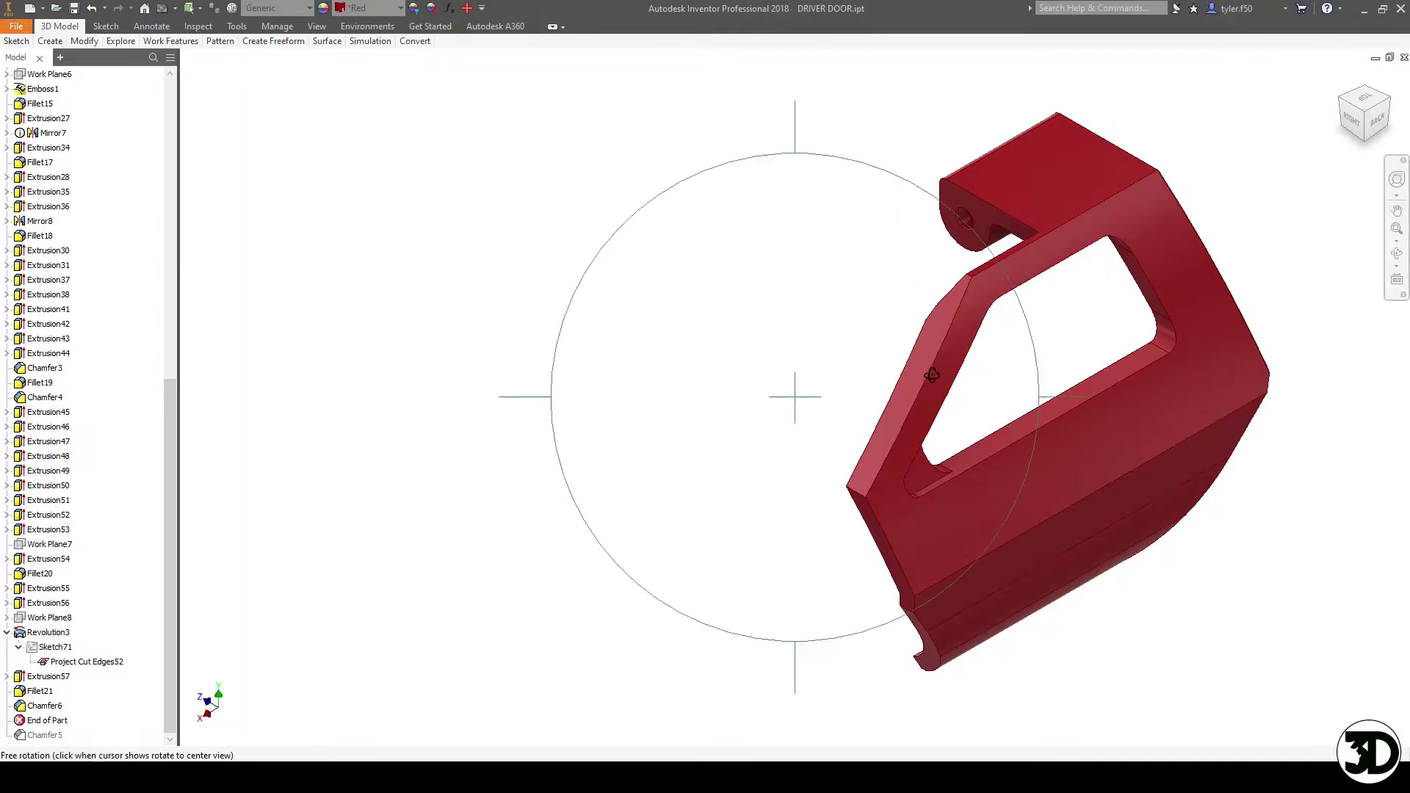
left_click_drag(929, 376, 935, 478)
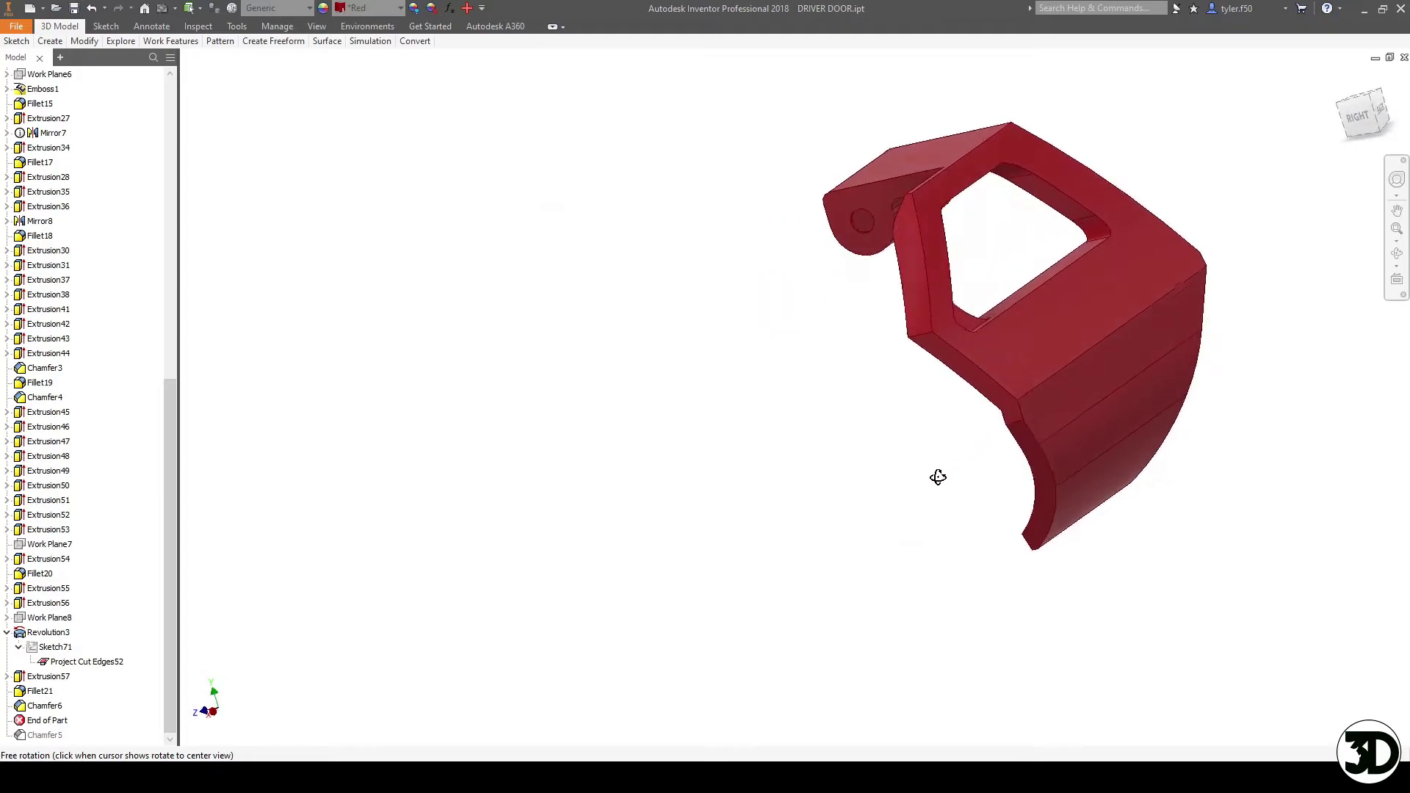
key("Escape")
scroll(867, 235, "up", 5)
scroll(868, 273, "down", 3)
middle_click_drag(856, 232, 932, 279, "shift")
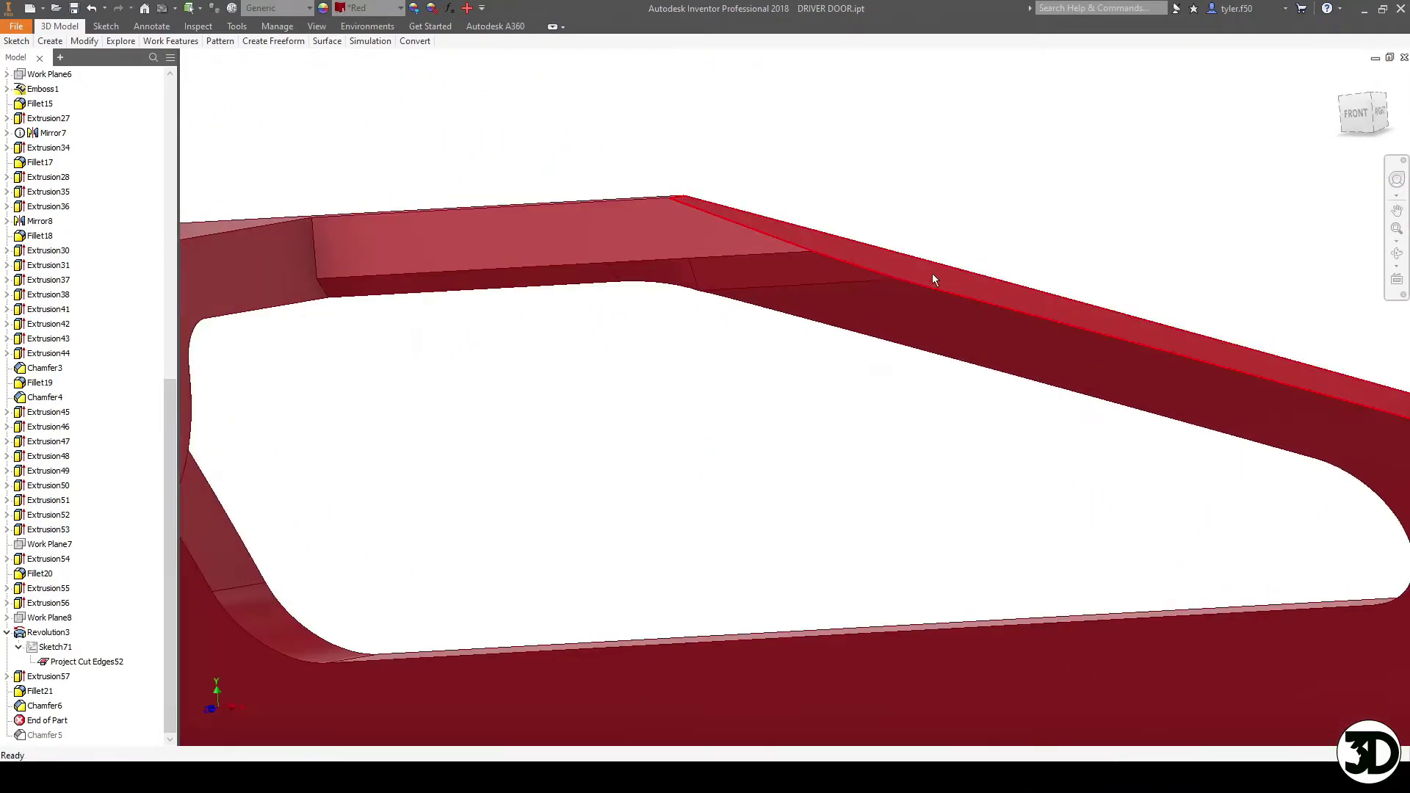
key("F5")
middle_click_drag(951, 444, 894, 504, "shift")
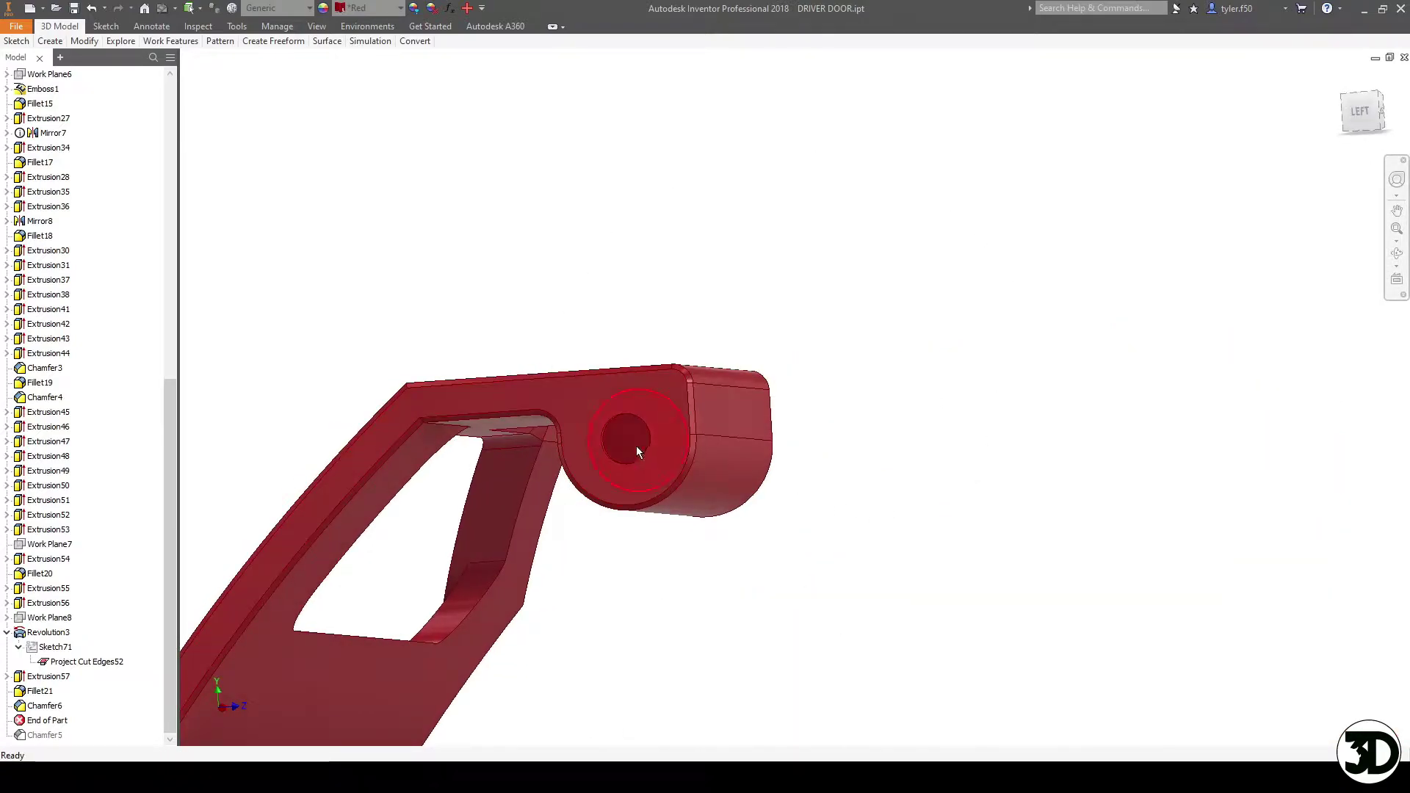
scroll(636, 447, "up", 3)
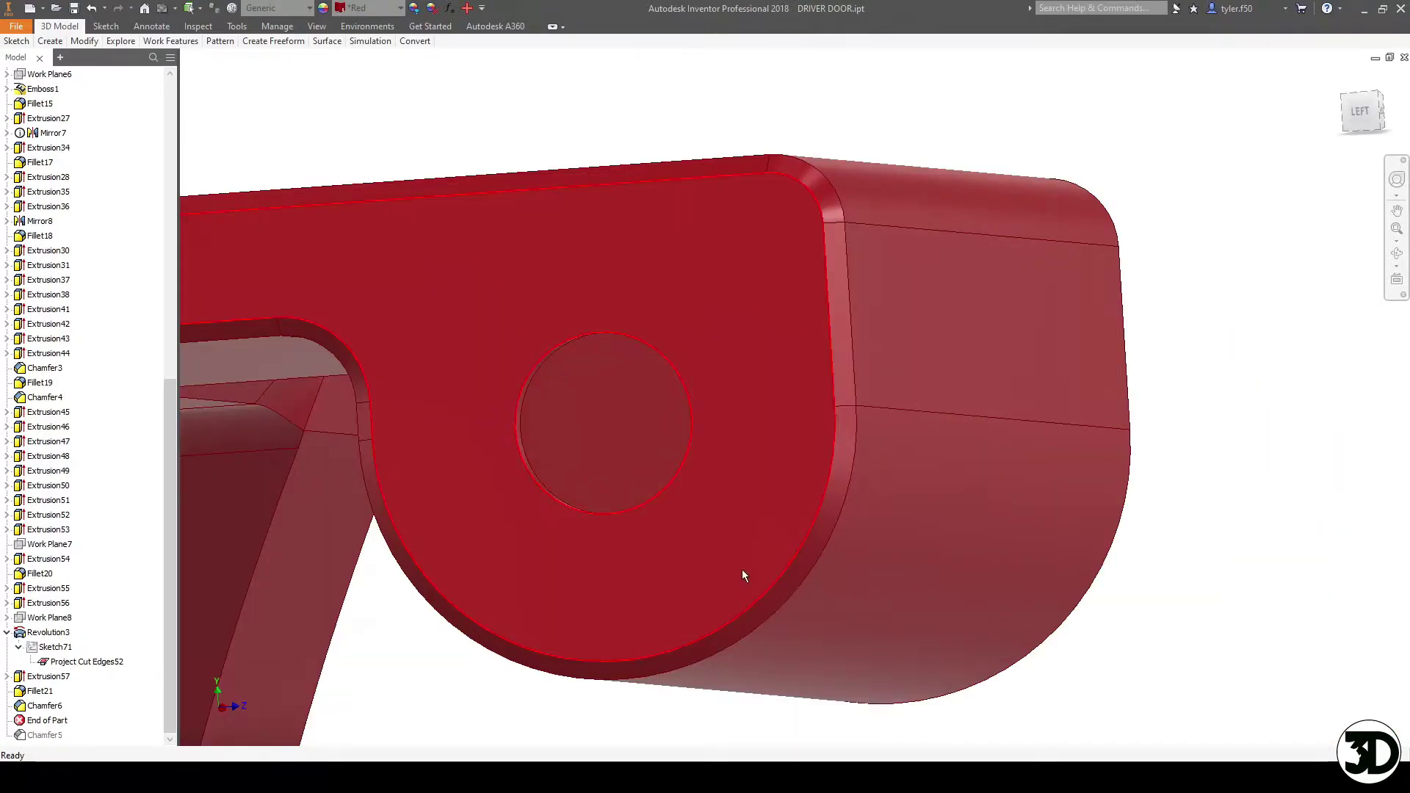
scroll(741, 574, "down", 3)
middle_click_drag(743, 443, 532, 502, "shift")
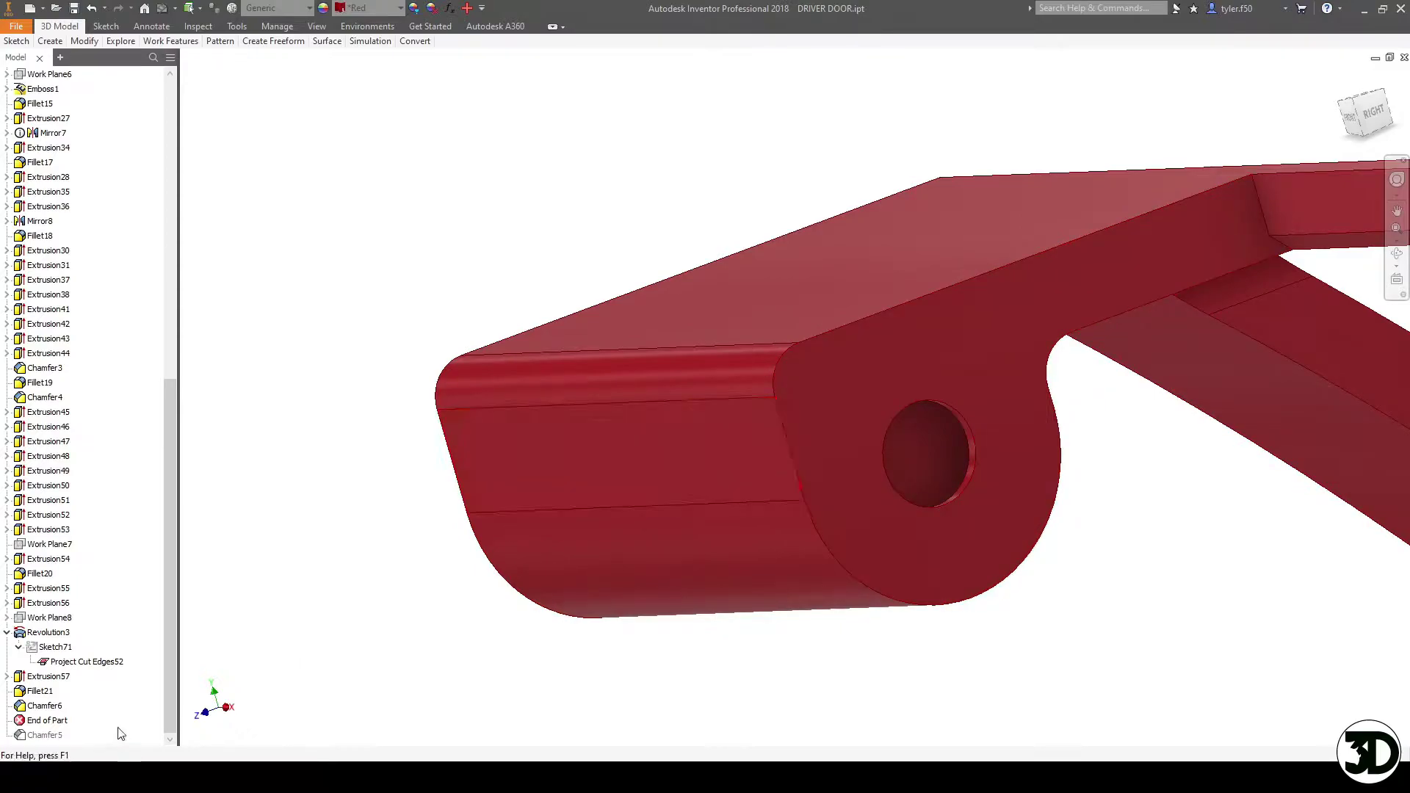
- Edit Sketch71, turning the view 90 degrees to bring the pocket profile into view
right_click(76, 643)
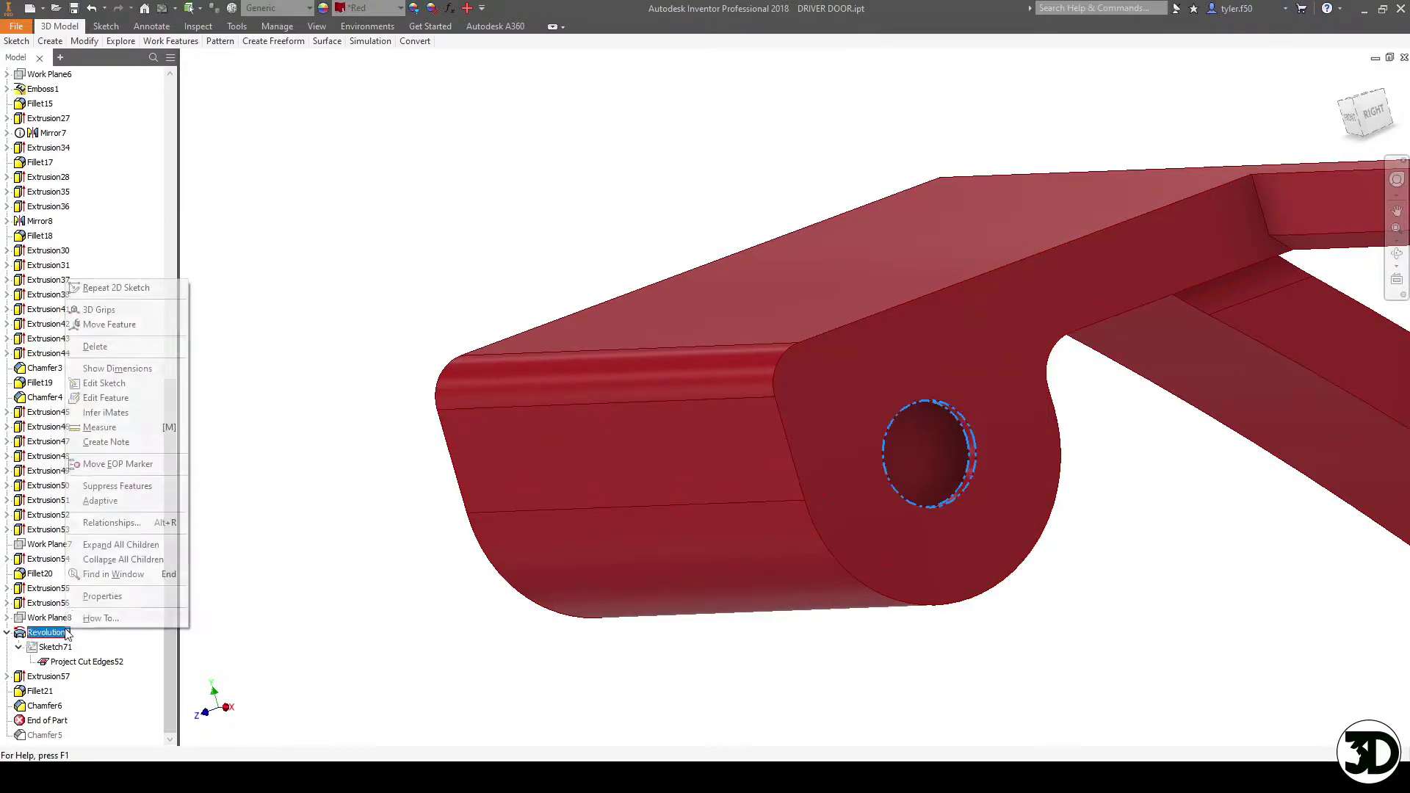
left_click(106, 387)
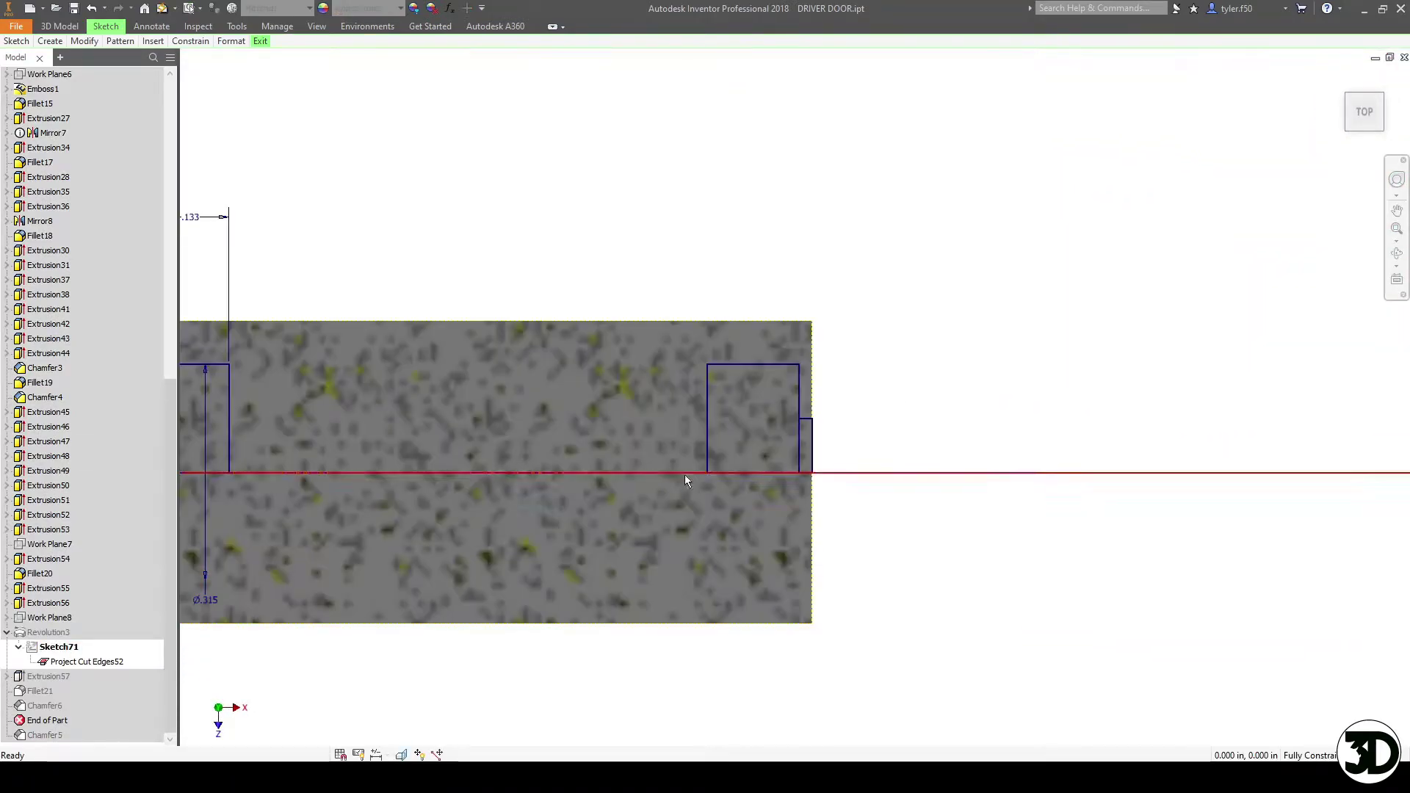
key("F2")
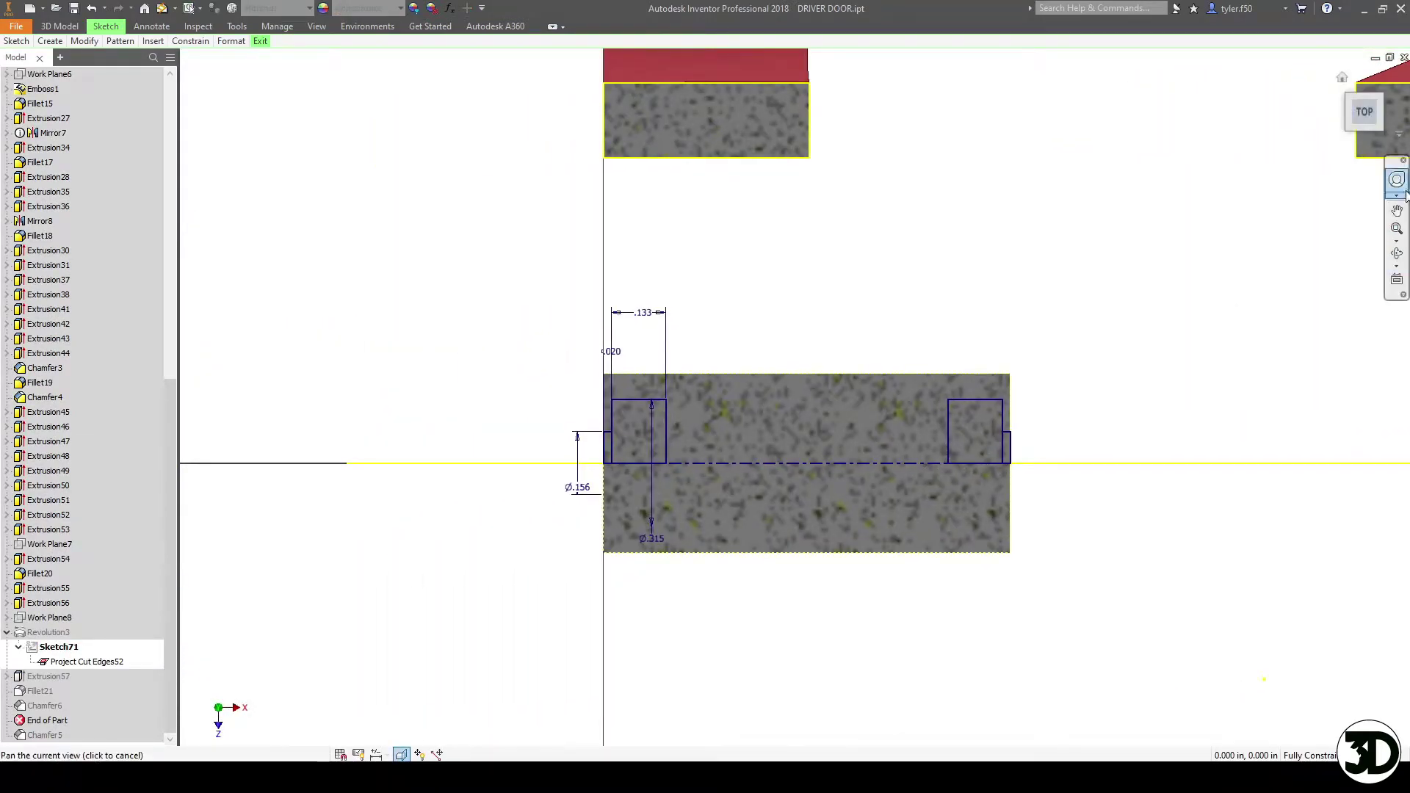
left_click(1395, 77)
scroll(936, 533, "up", 3)
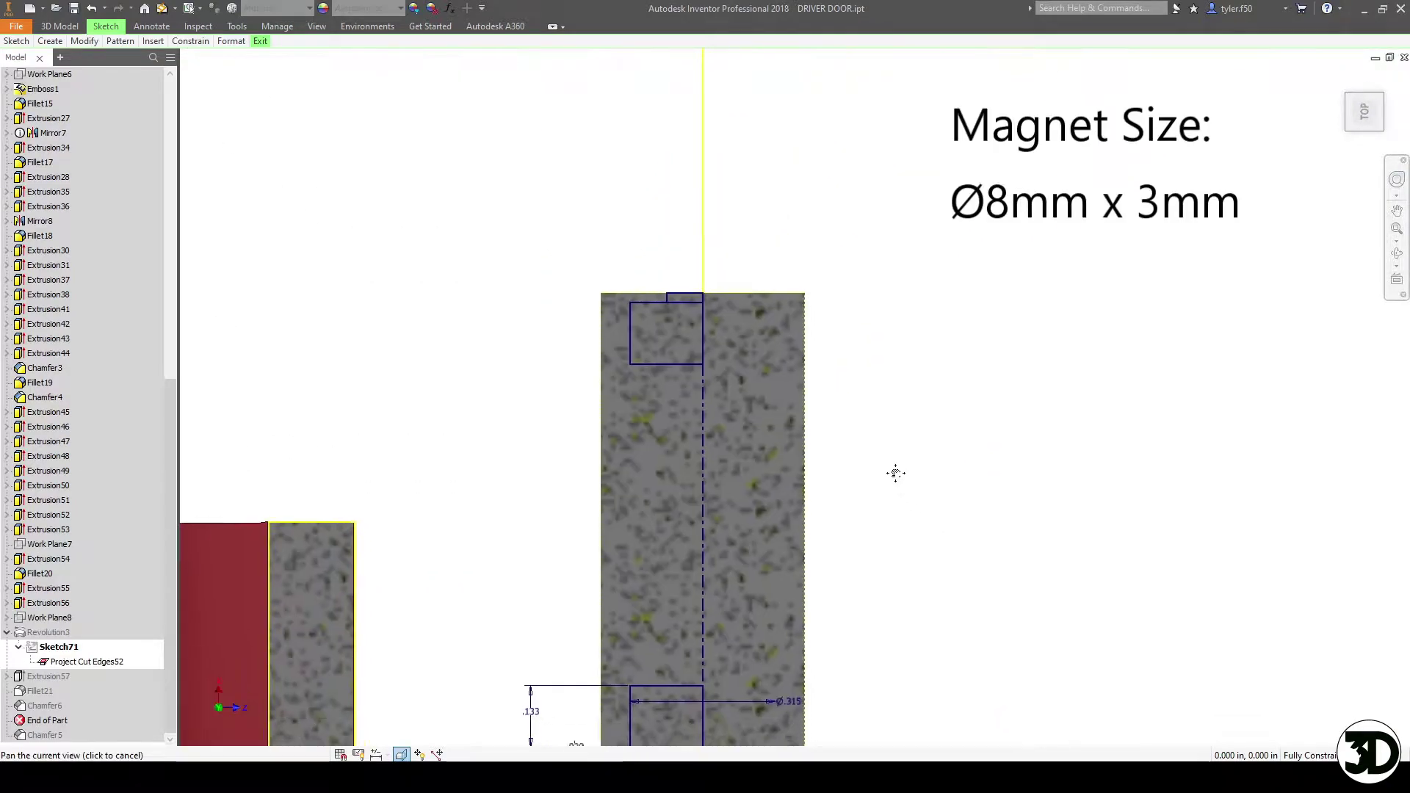
middle_click_drag(896, 472, 856, 356)
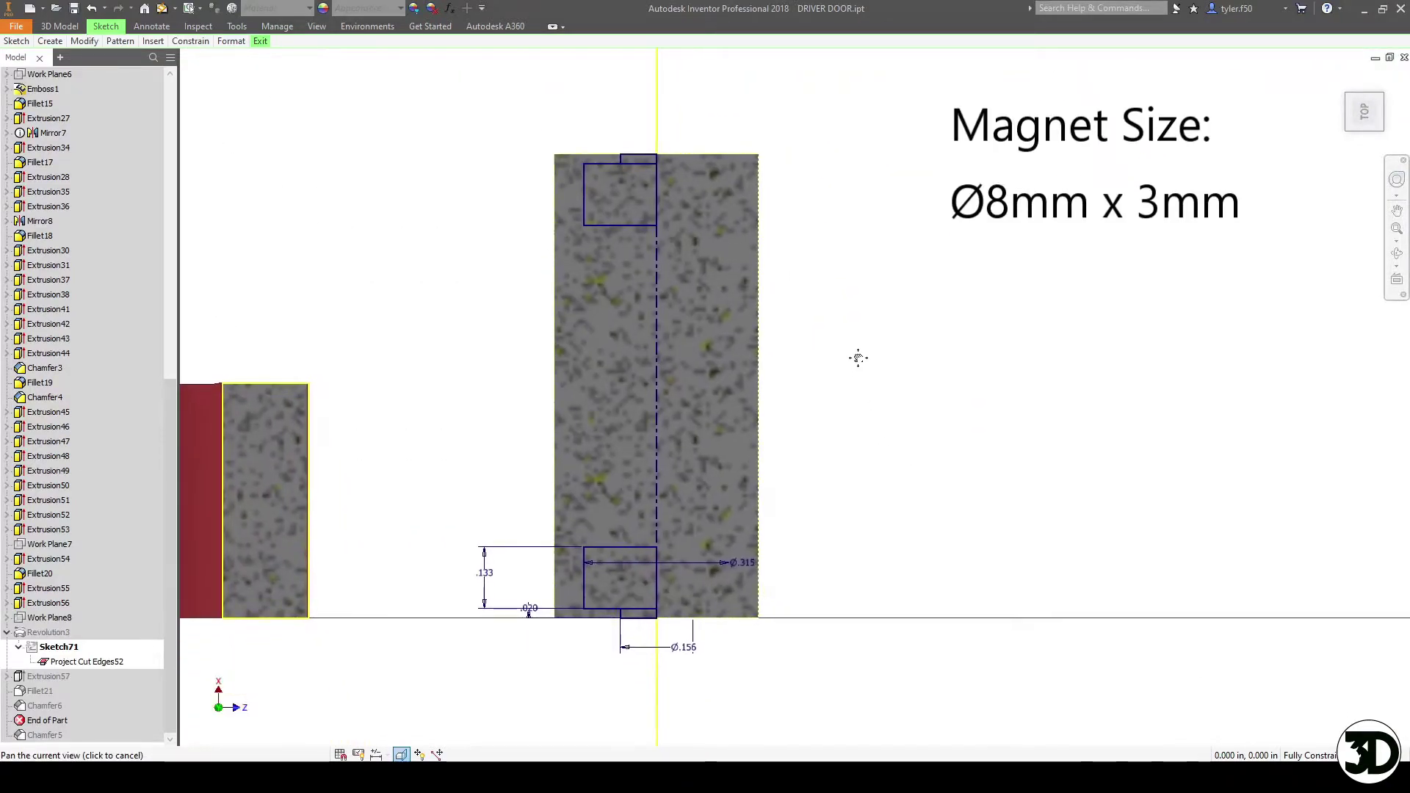
- Set the magnet pocket diameter to 8 mm and its depth to .133
double_click(743, 562)
type("8 mm")
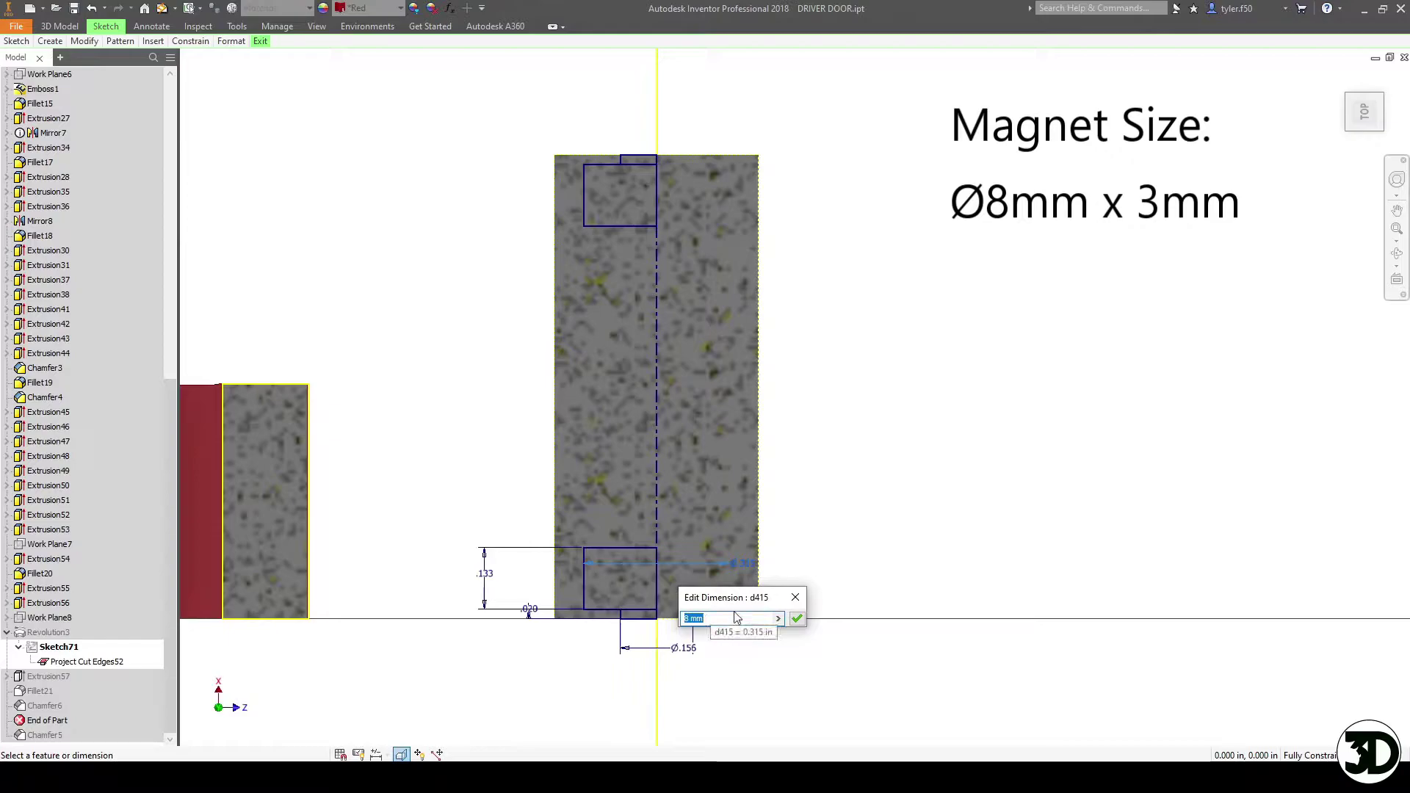
left_click(797, 619)
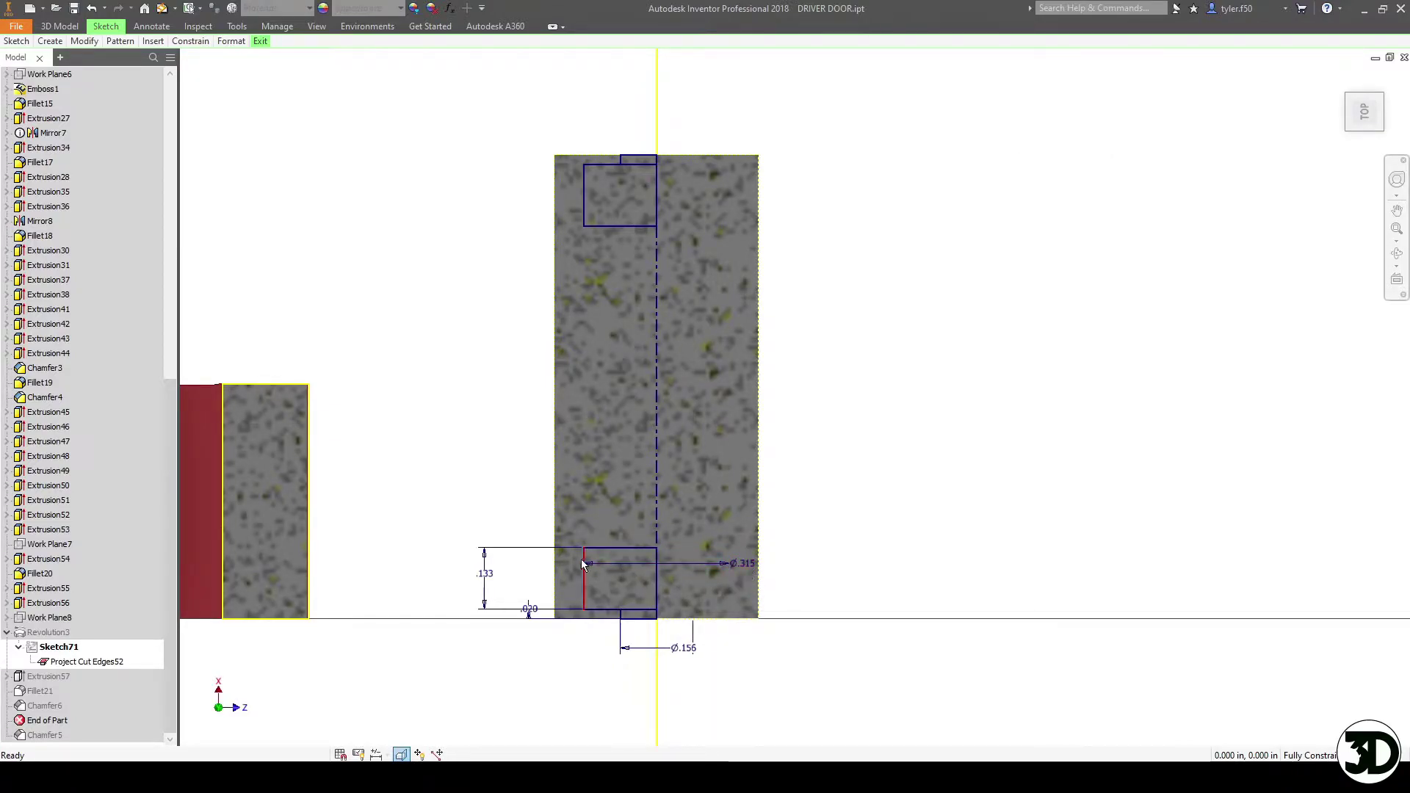
double_click(495, 578)
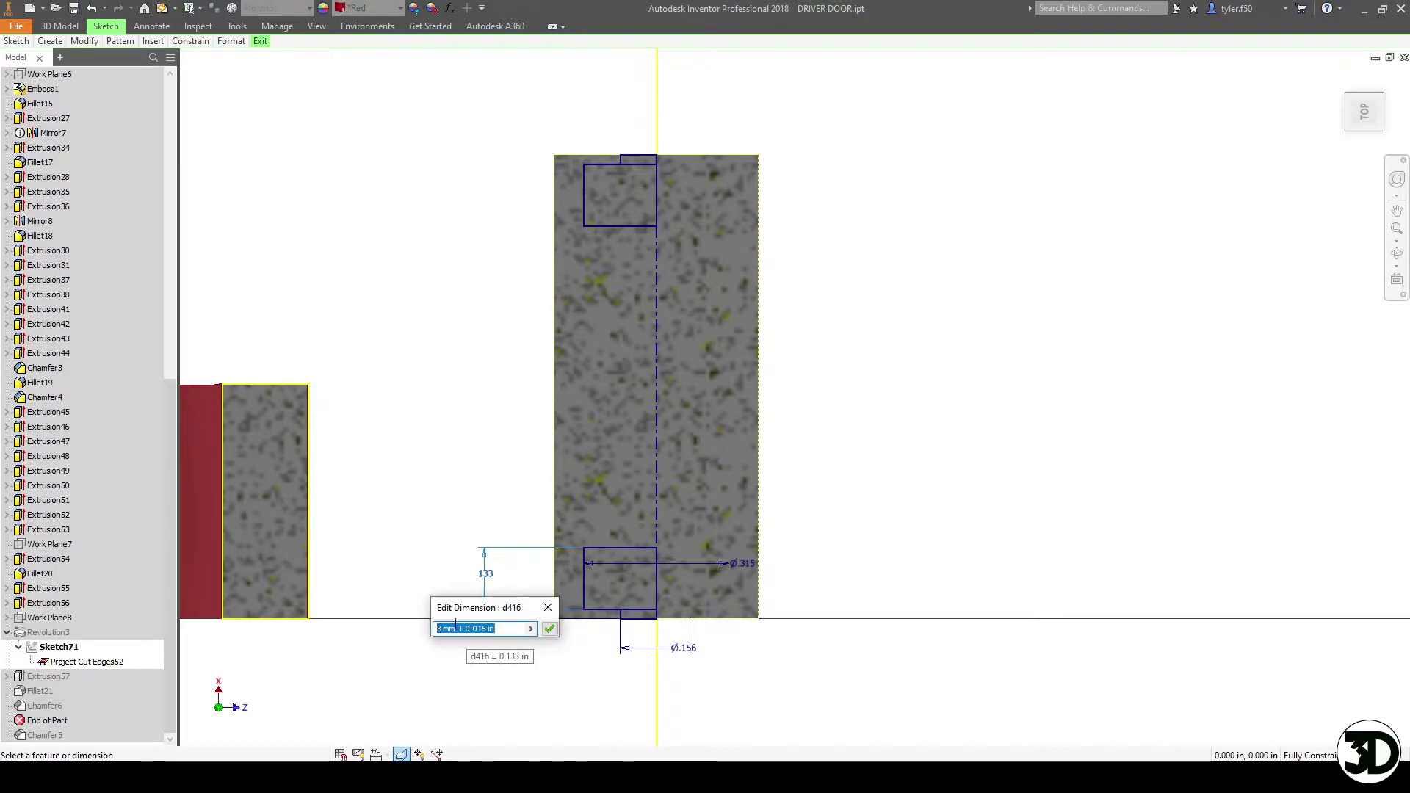
left_click(550, 631)
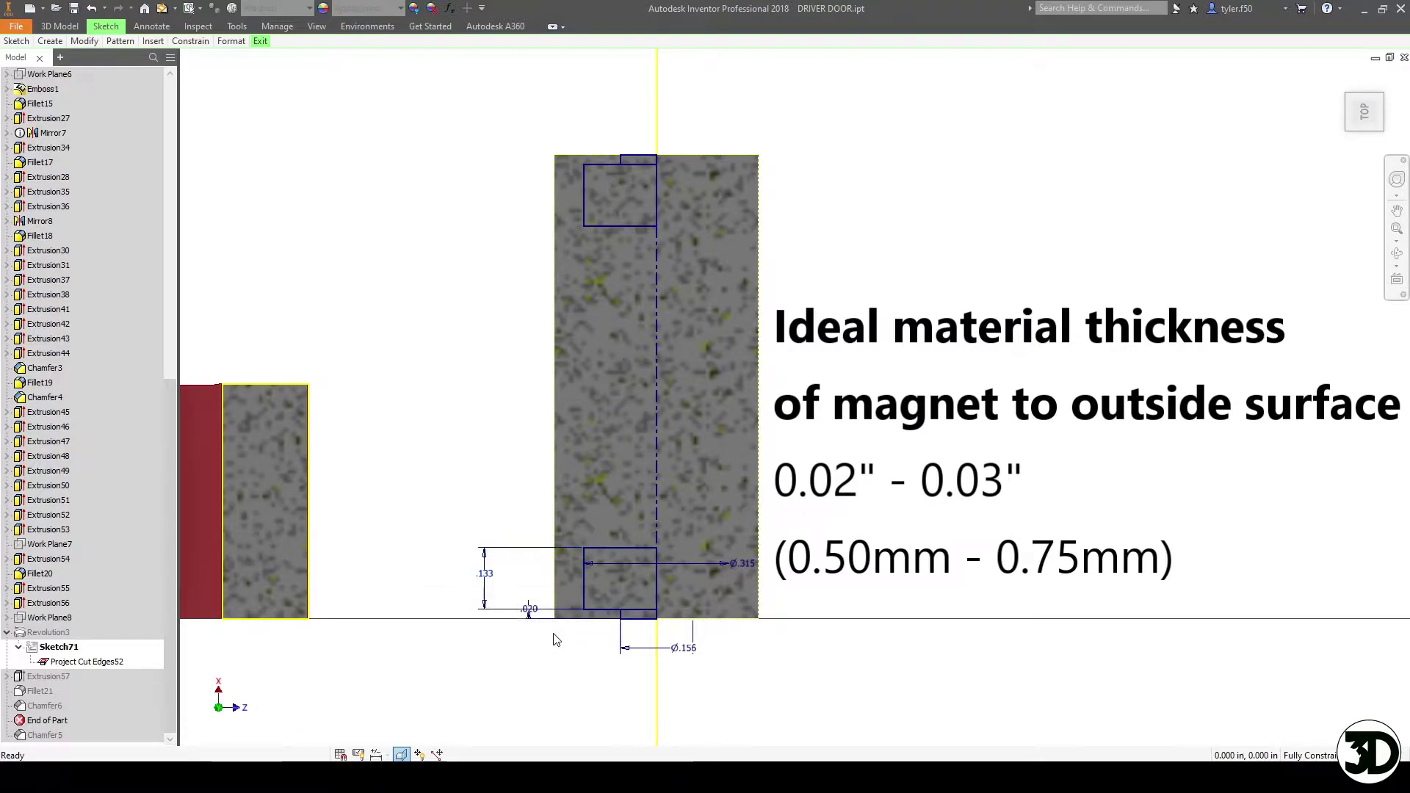
- Confirm the Ø.156 dimension and finish the sketch
left_click(676, 649)
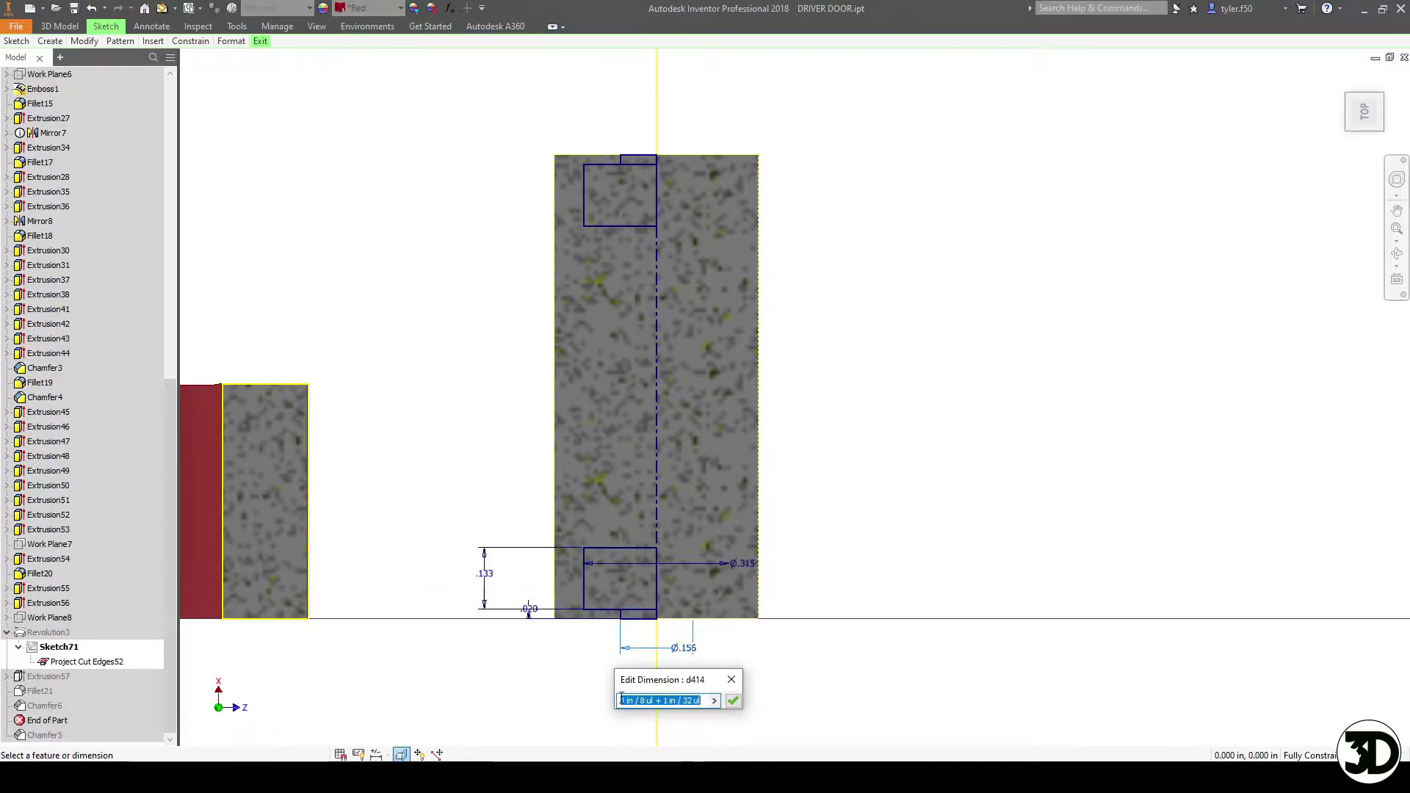
left_click(734, 701)
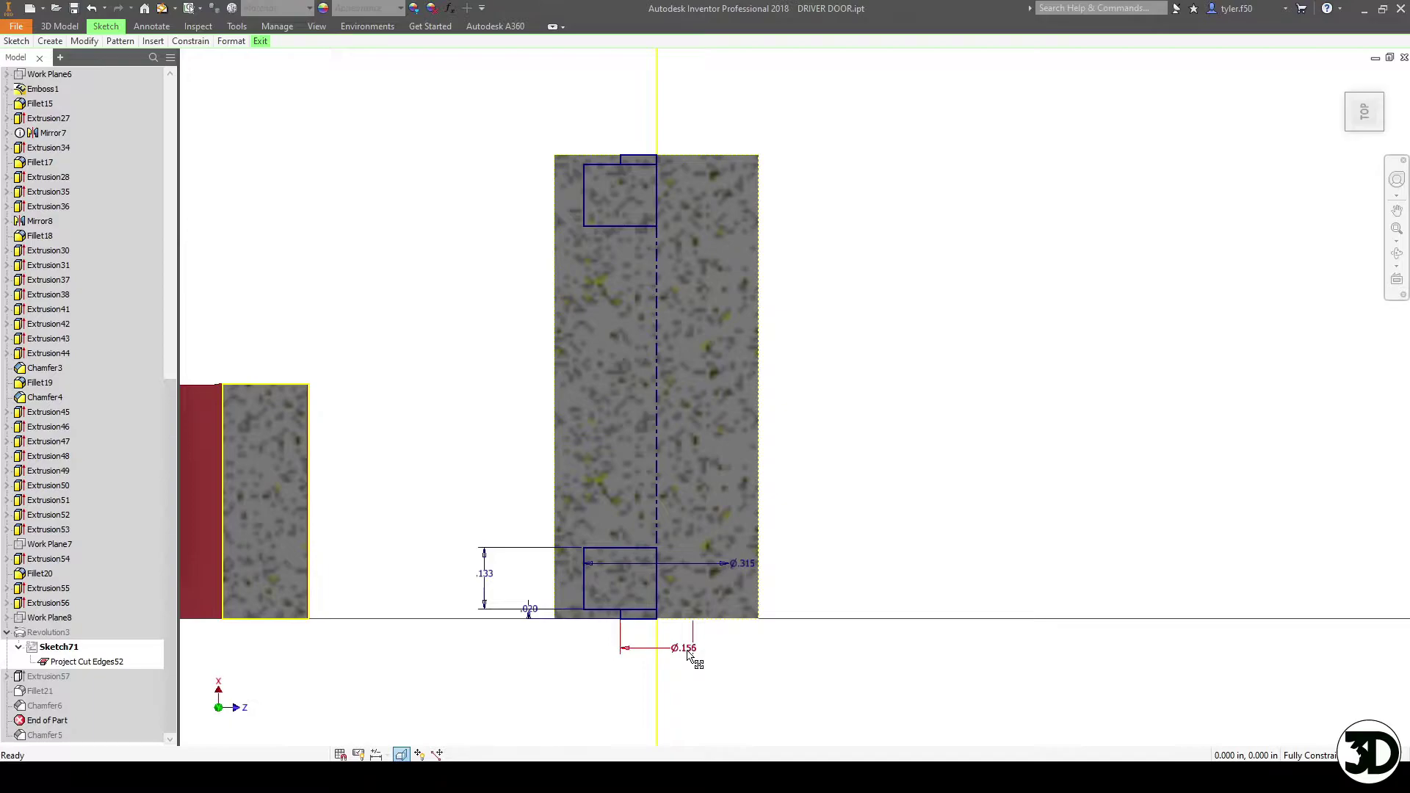
mouse_move(260, 44)
left_click(266, 72)
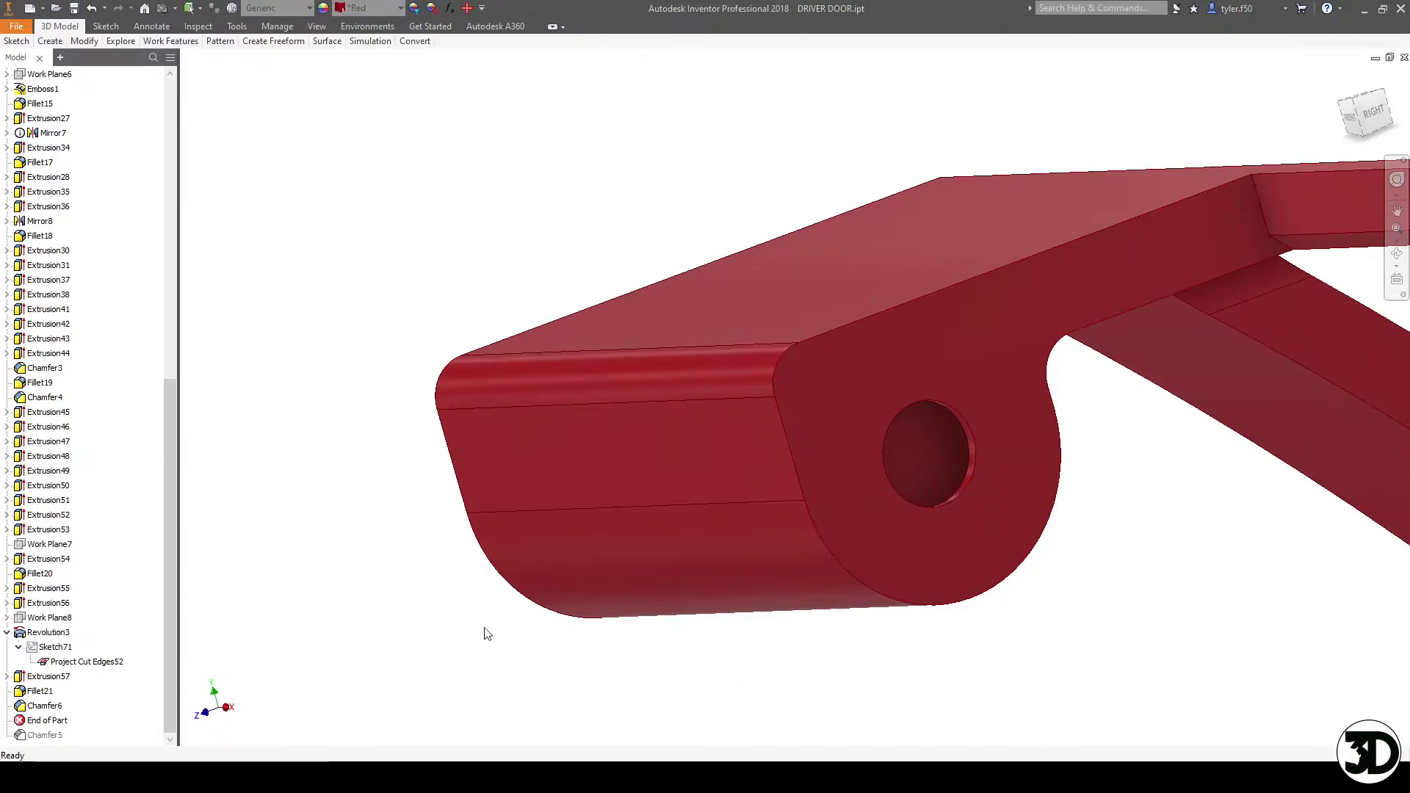
- Orbit the door part to check the updated hinge hole from the side of the lug
middle_click_drag(544, 717, 759, 442, "shift")
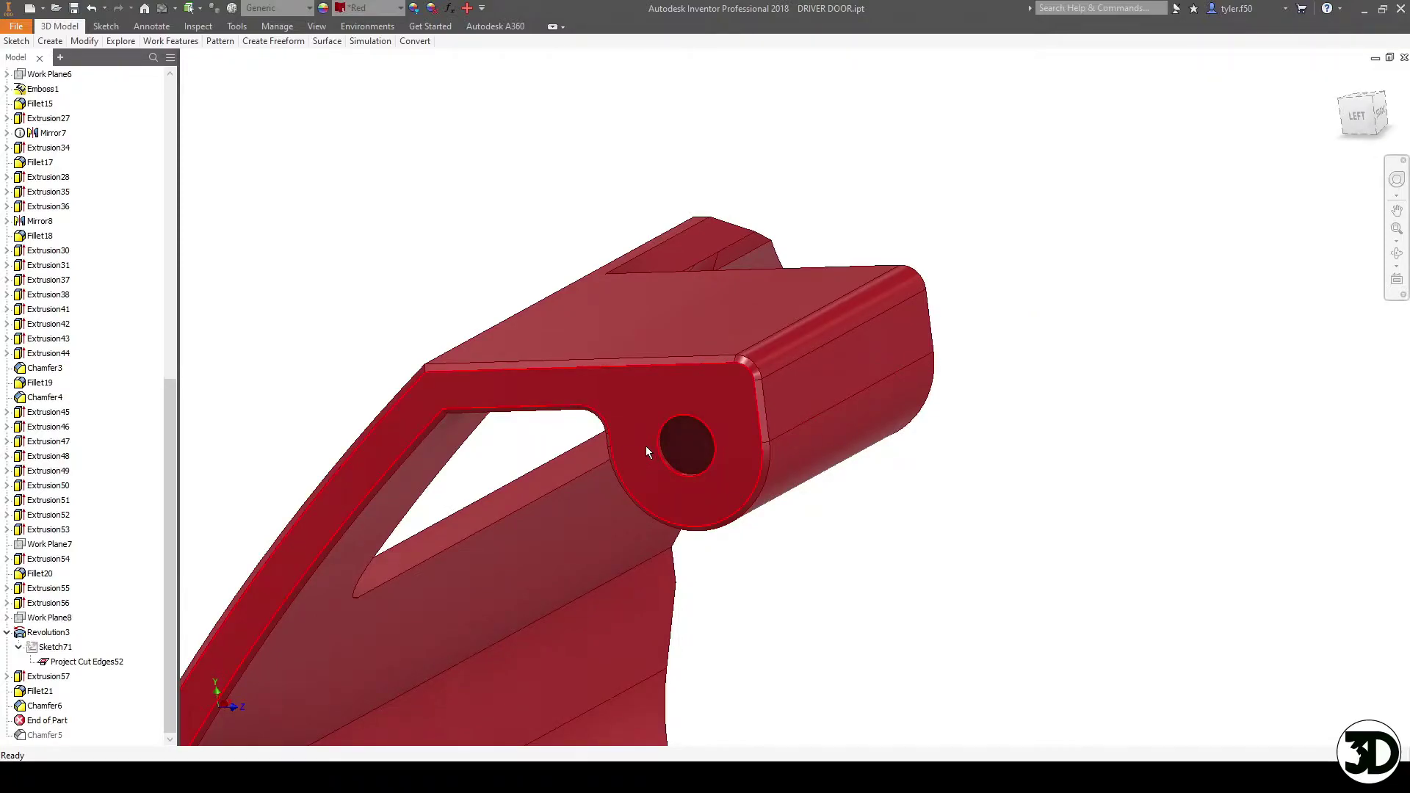
mouse_move(645, 447)
mouse_move(667, 397)
middle_click_drag(785, 522, 747, 280, "shift")
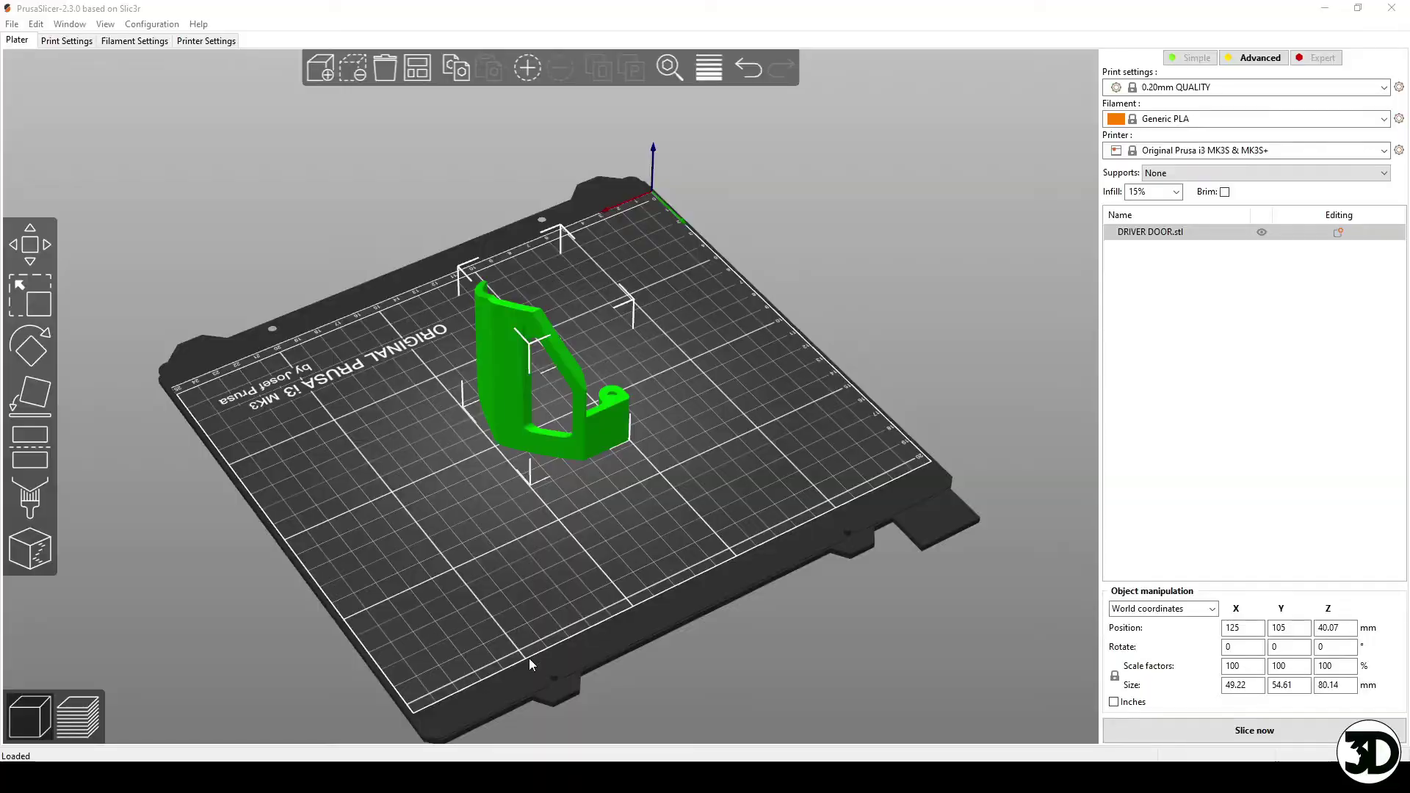
- Slice DRIVER DOOR.stl for a 1h58m estimate and view the preview from a low angle
left_click_drag(526, 547, 653, 565)
left_click(1222, 736)
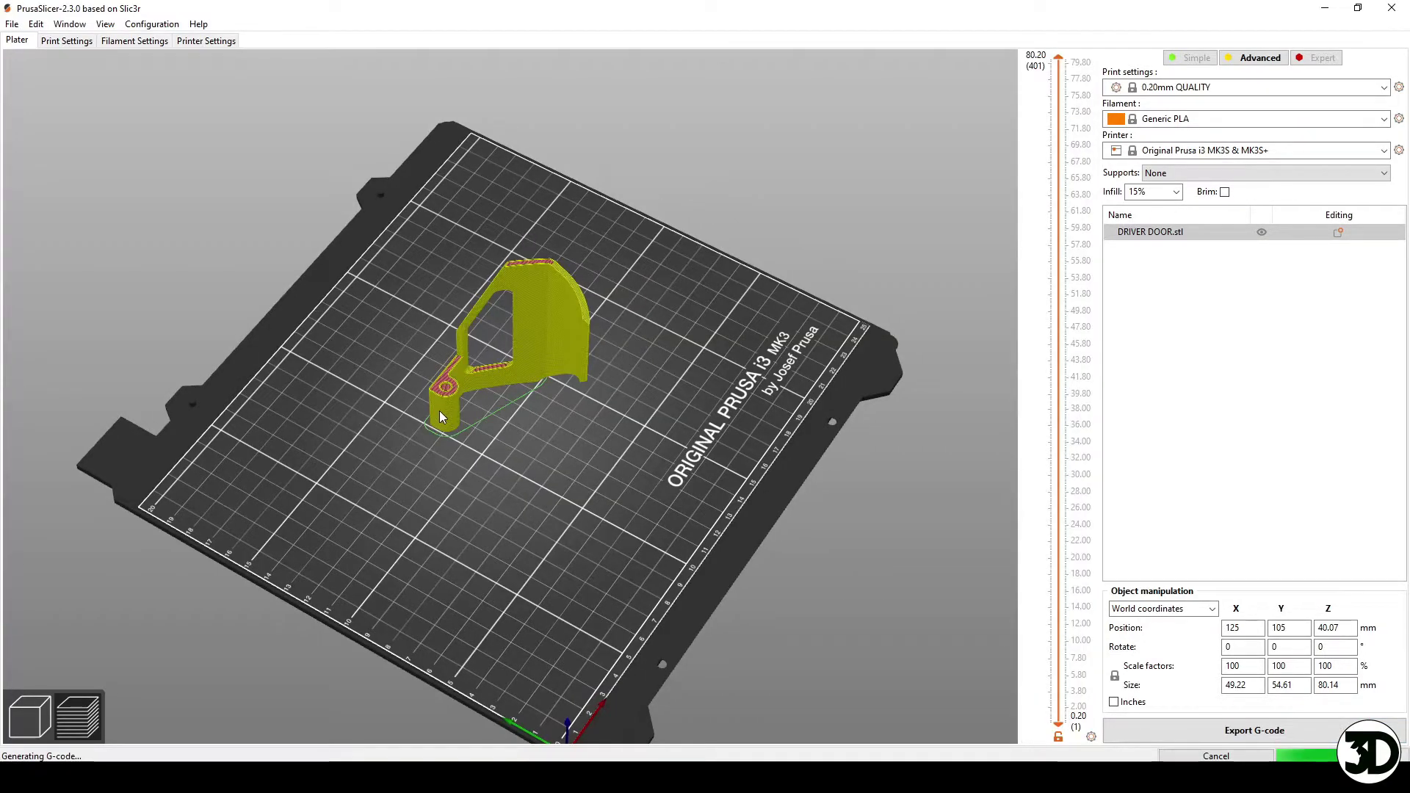
left_click_drag(525, 562, 646, 536)
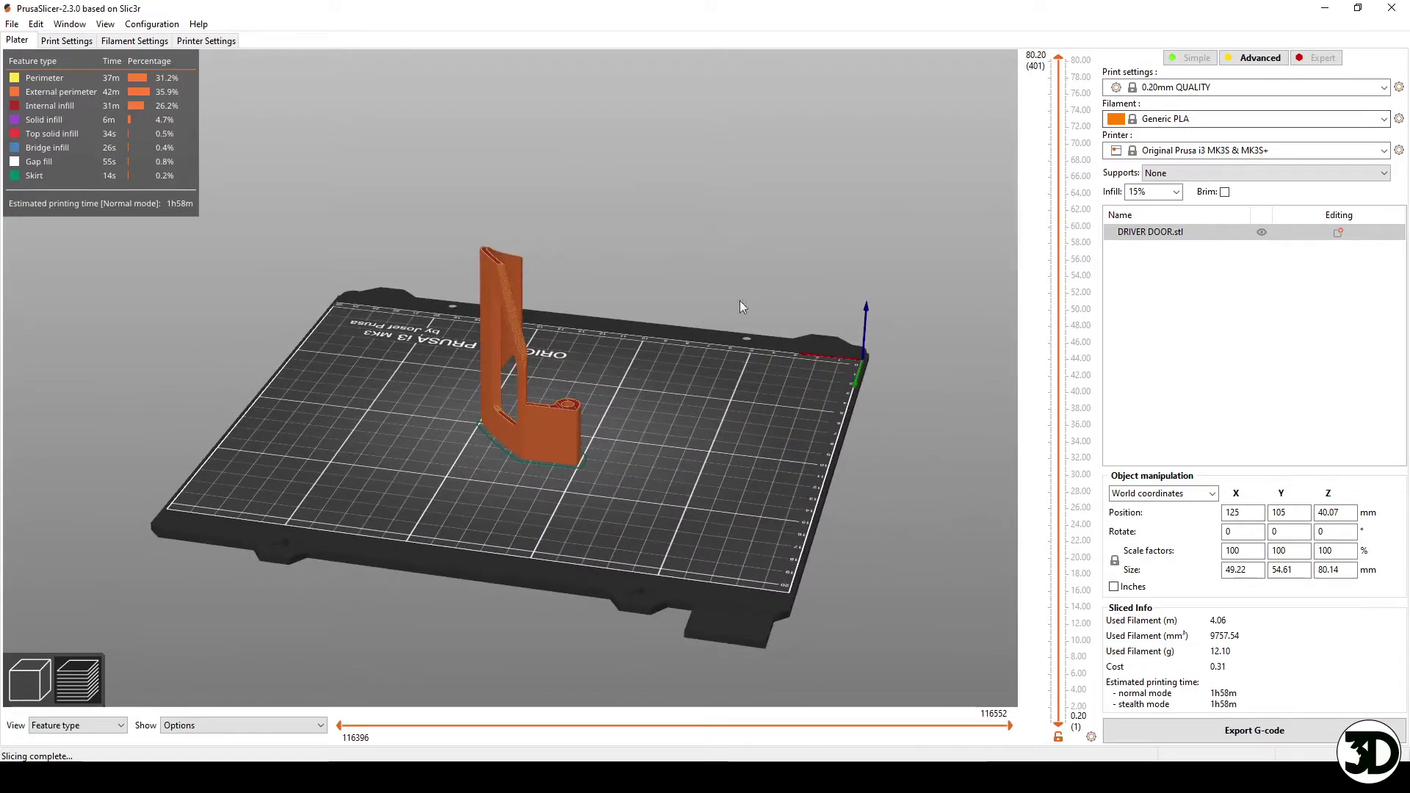
- Limit the sliced preview to the bottom 20 layers, ending at 4.00 mm
right_click_drag(651, 371, 596, 407)
left_click_drag(1061, 59, 1036, 696)
left_click_drag(617, 432, 606, 479)
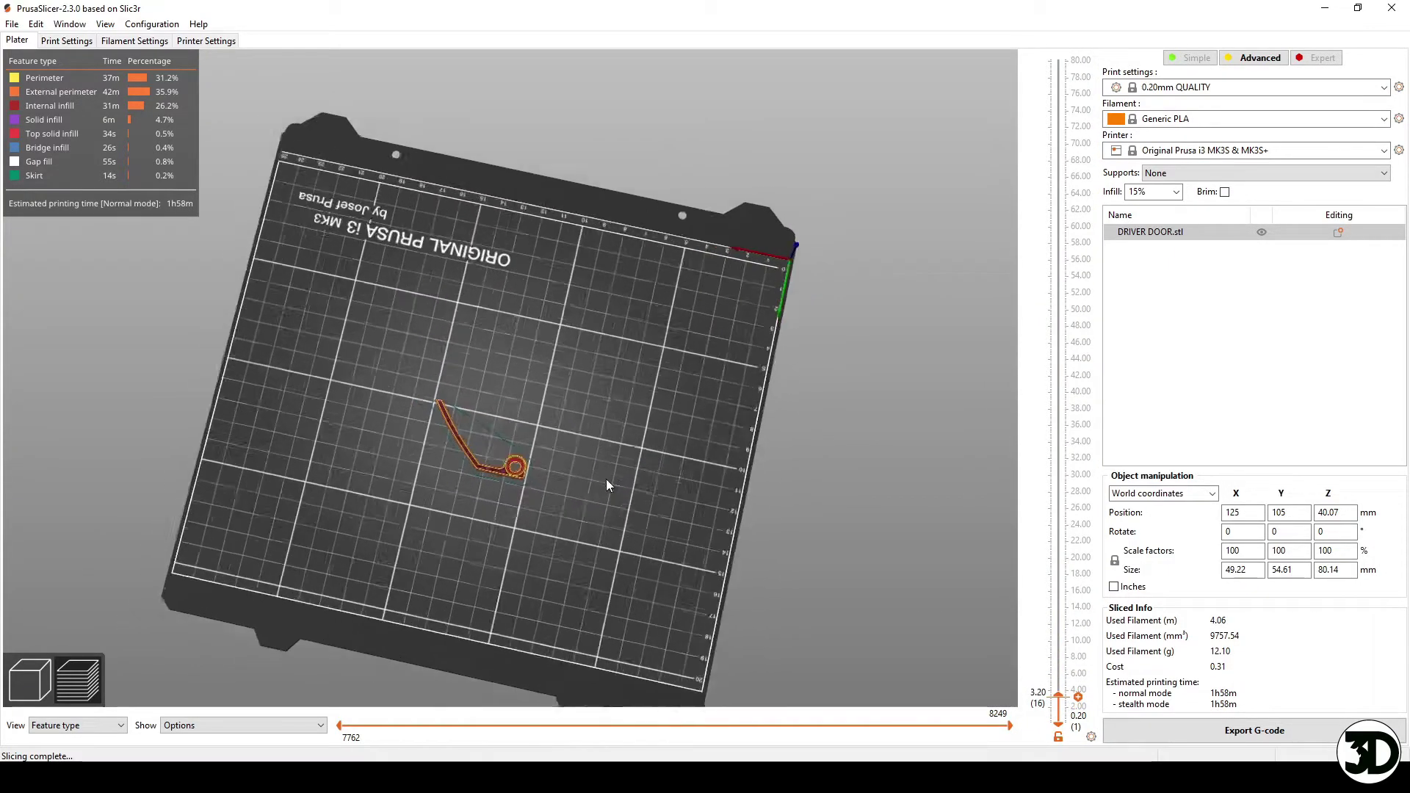
scroll(595, 470, "up", 8)
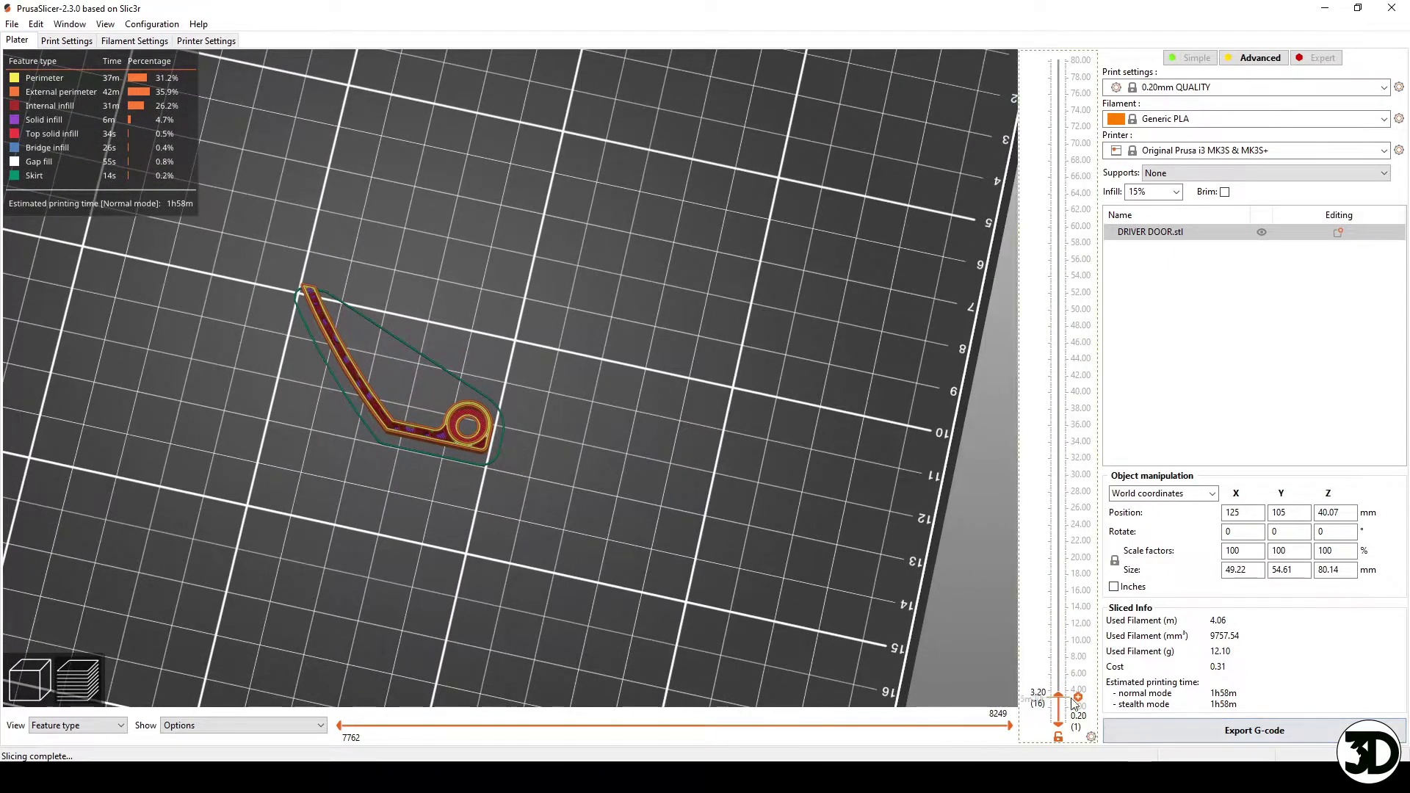
scroll(1069, 698, "up", 3)
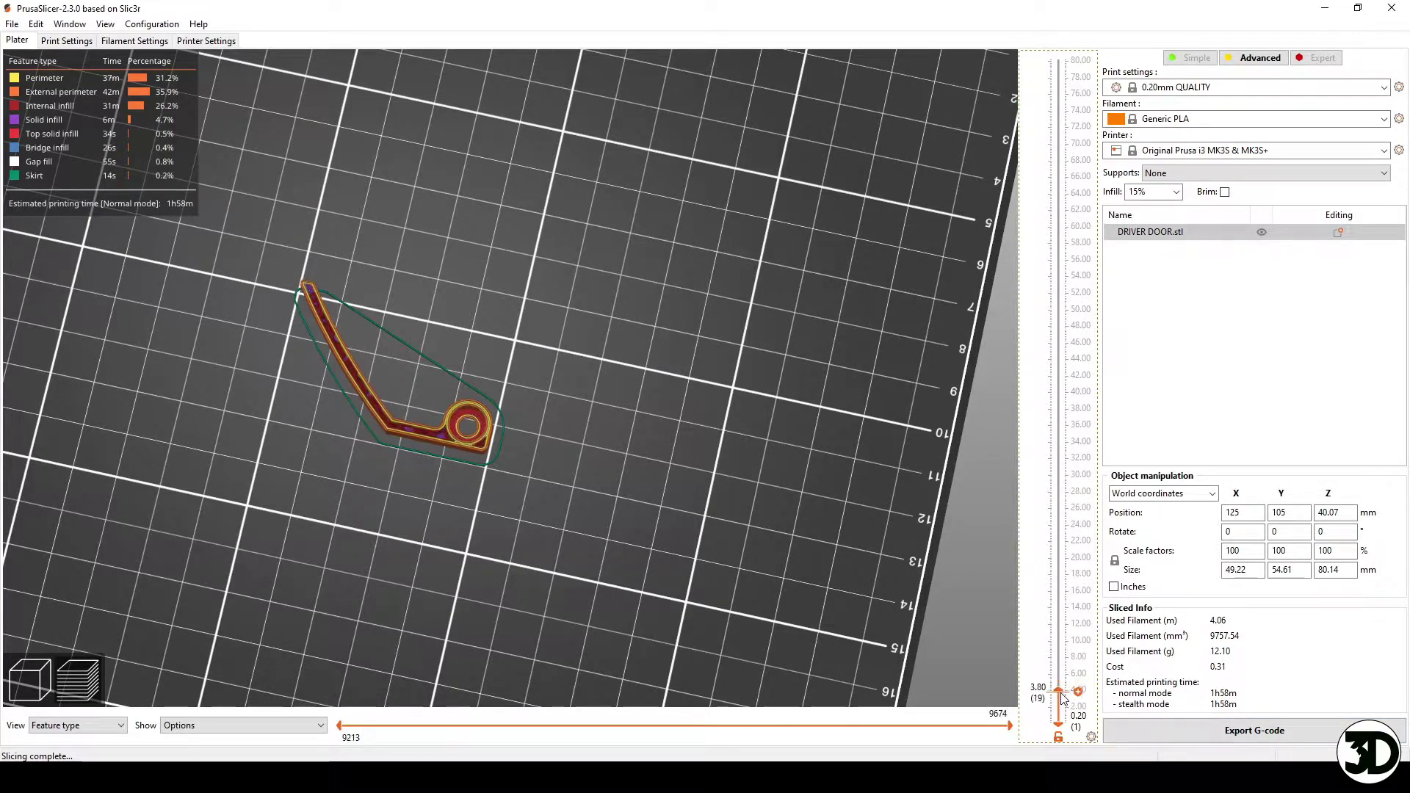
scroll(1063, 696, "up", 1)
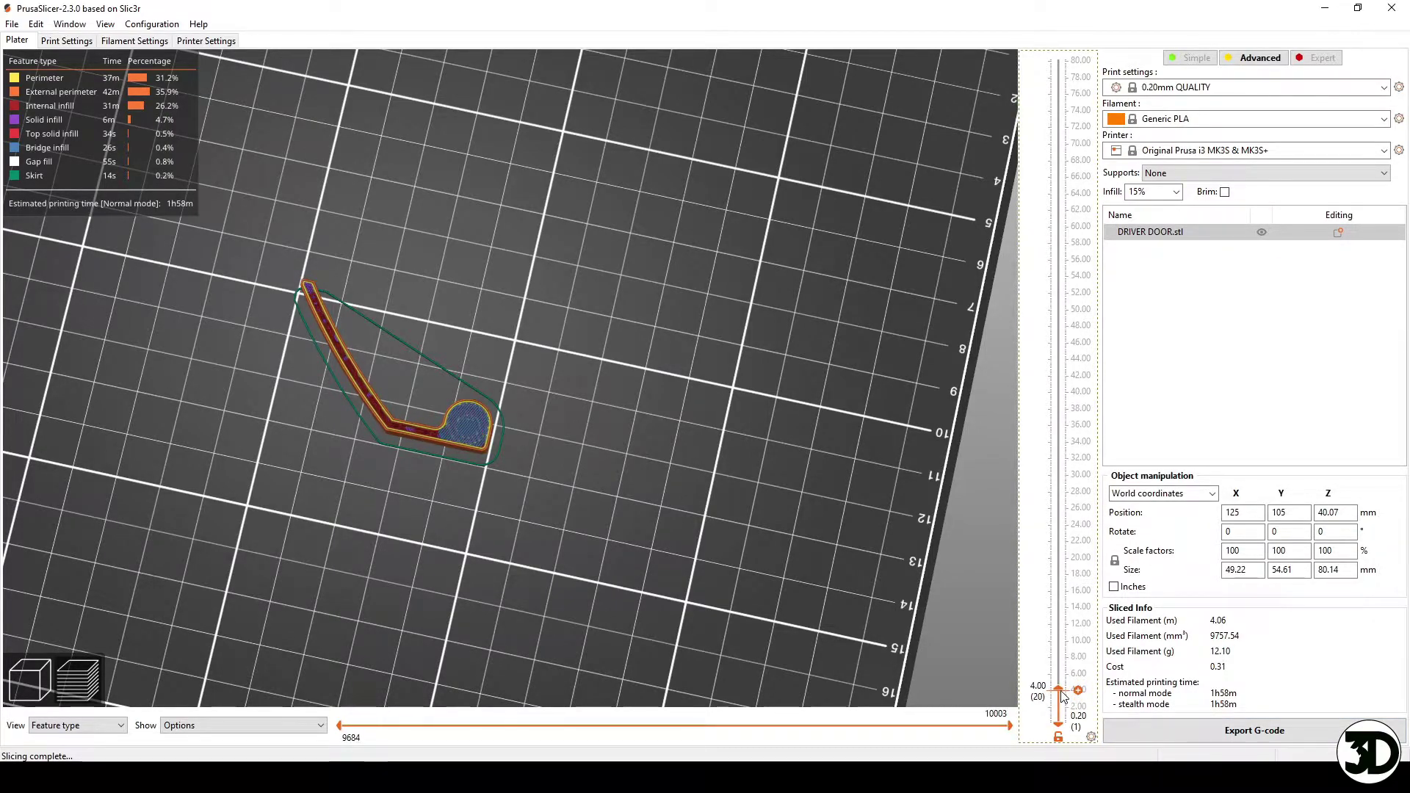
- Add a colour-change pause at 4.00 mm and raise the preview to 25.00 mm
left_click(1079, 691)
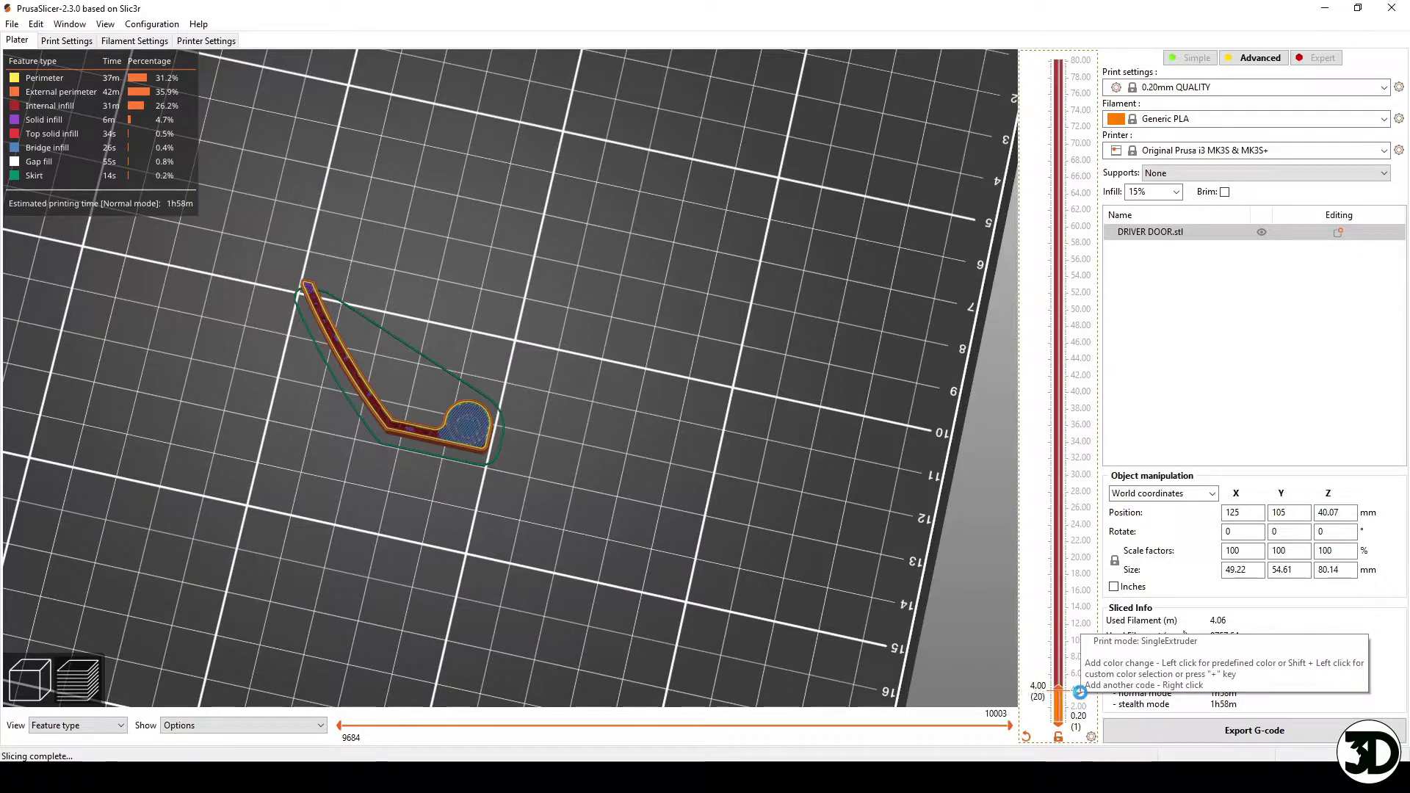
left_click_drag(645, 575, 643, 538)
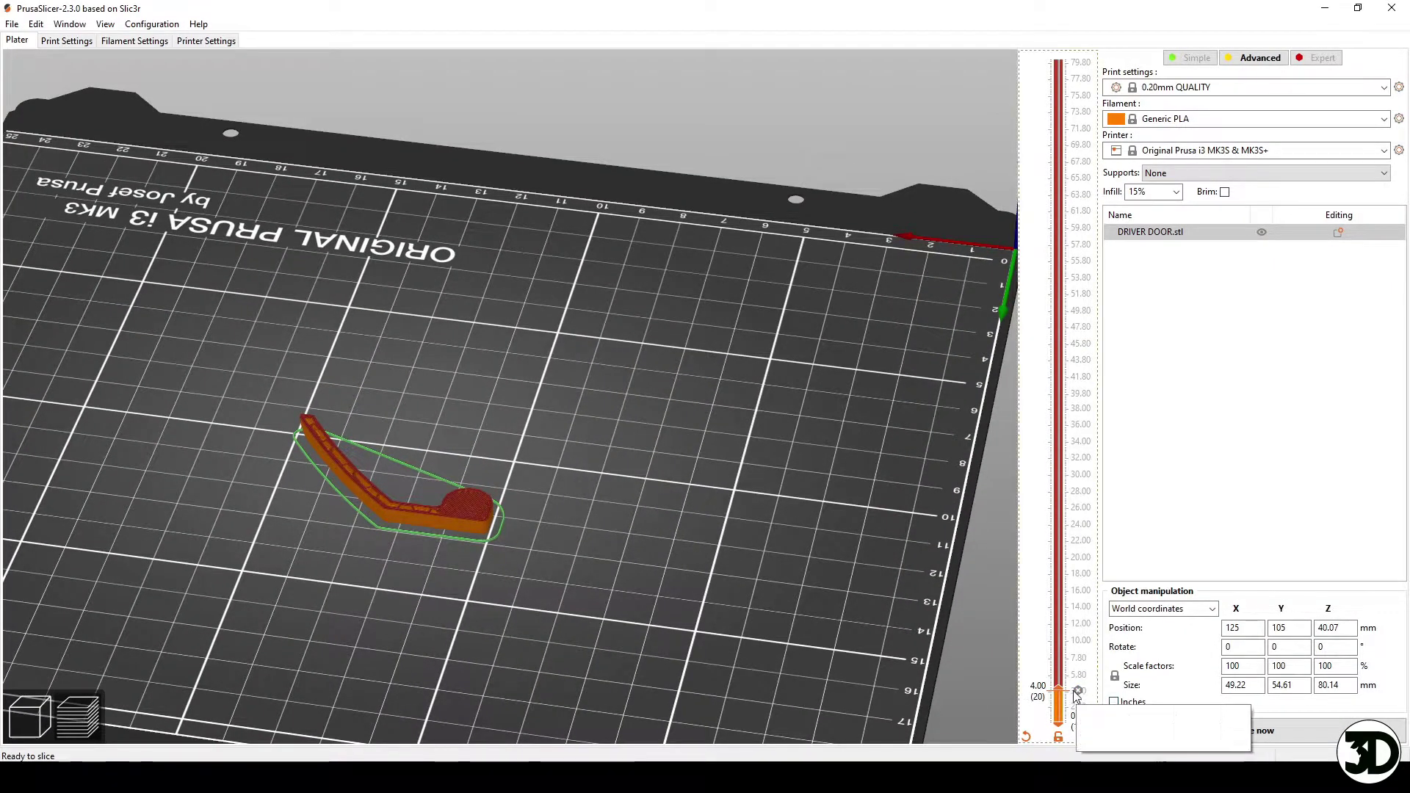
left_click_drag(1067, 695, 1084, 523)
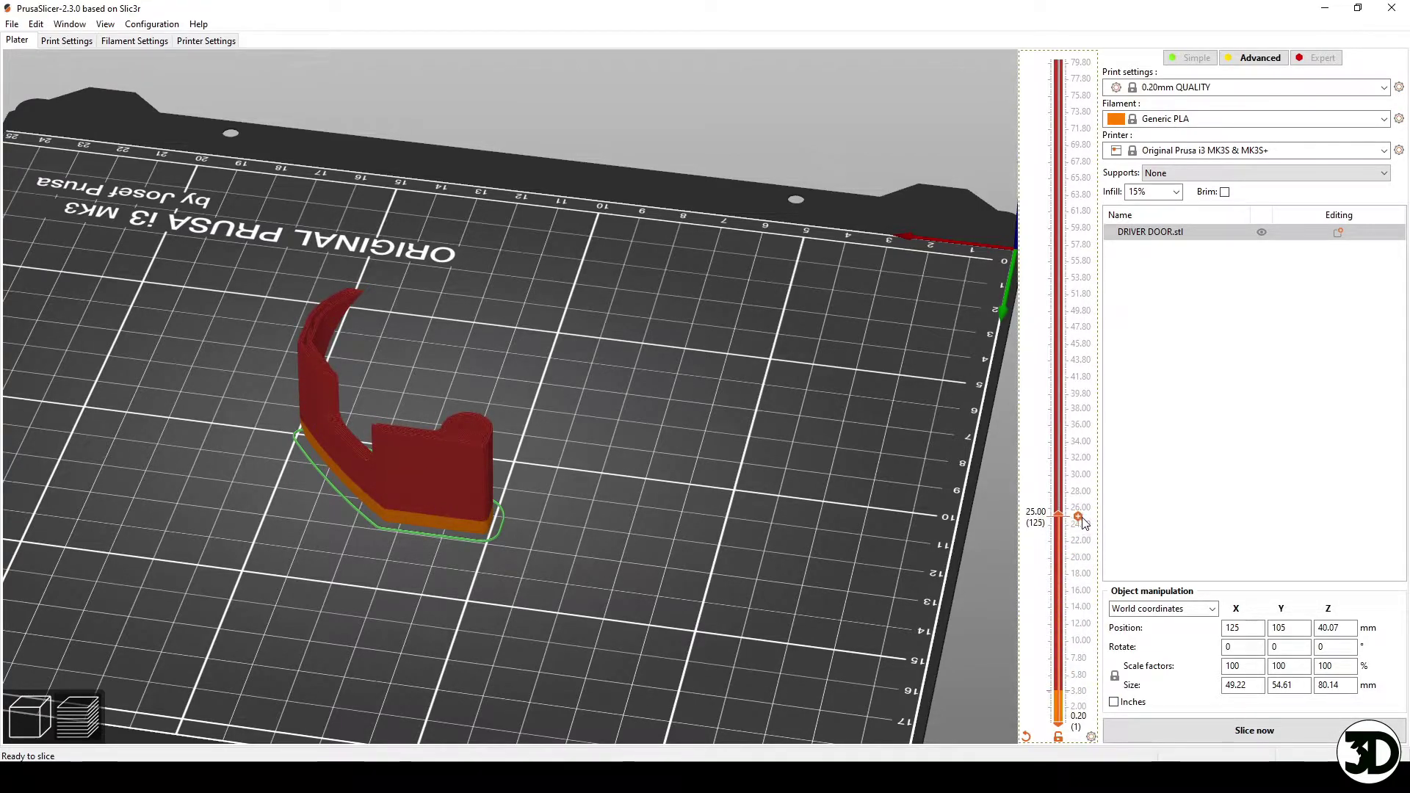
scroll(506, 441, "up", 5)
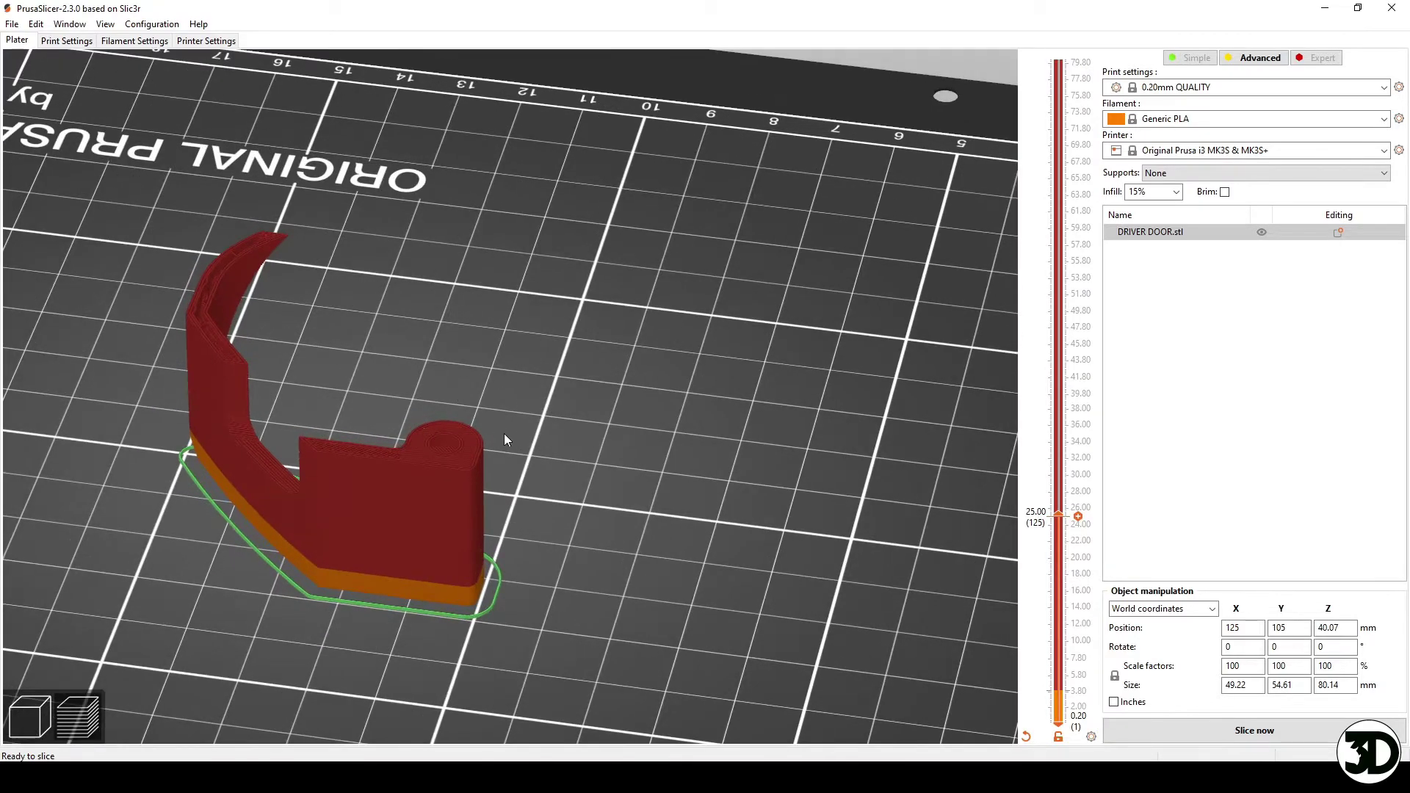
scroll(1063, 521, "down", 2)
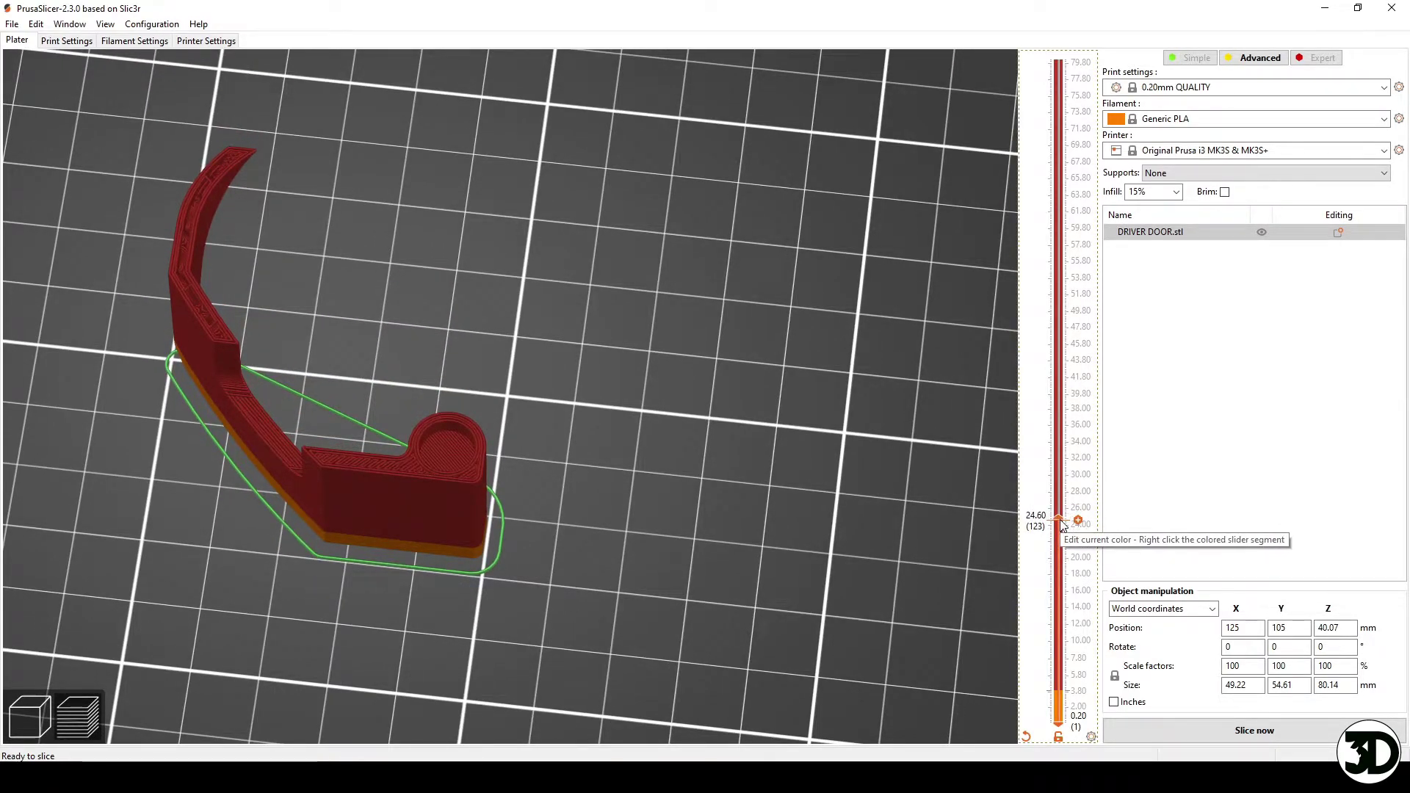
scroll(1061, 521, "up", 2)
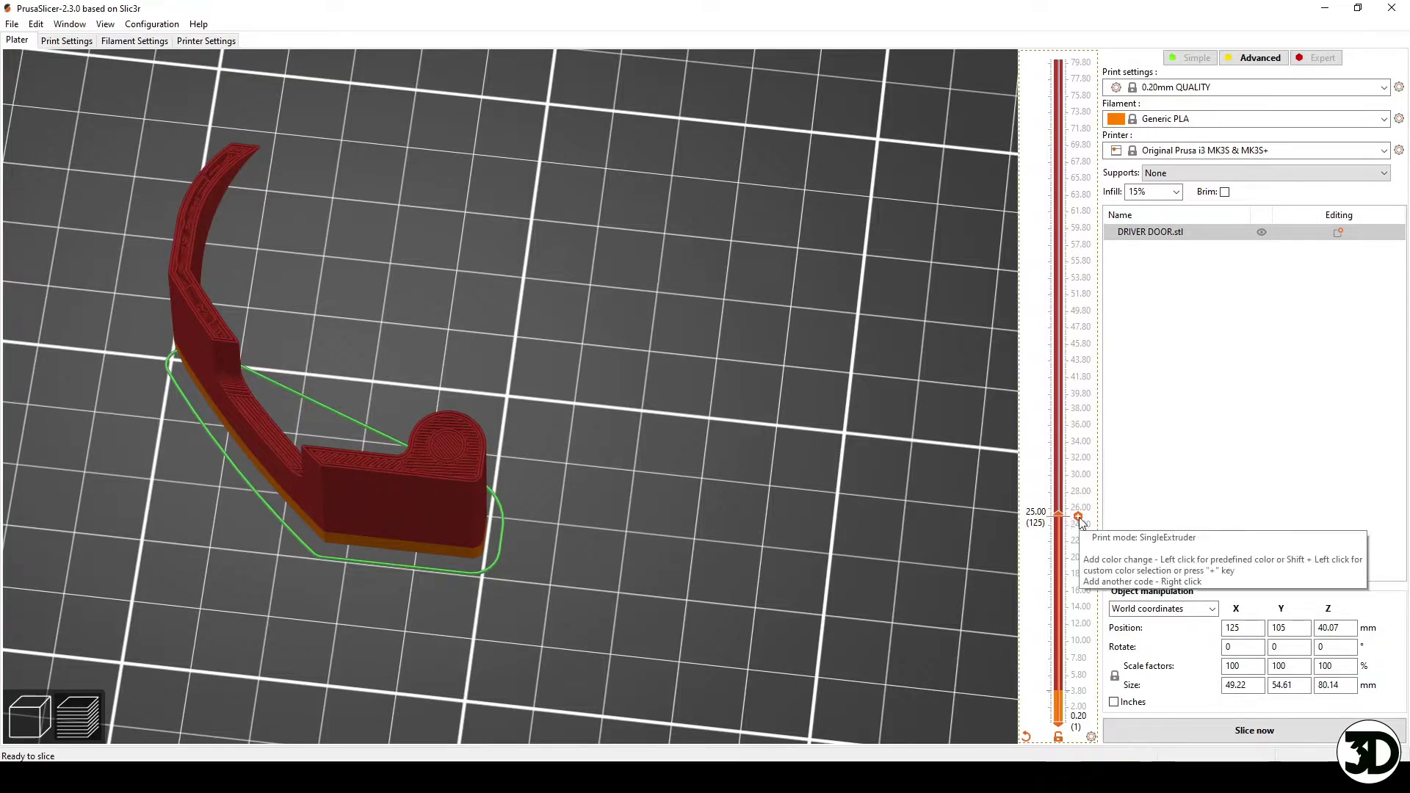
- Add a second colour-change pause at 25.00 mm and show the whole model
left_click(1061, 522)
left_click_drag(602, 602, 542, 594)
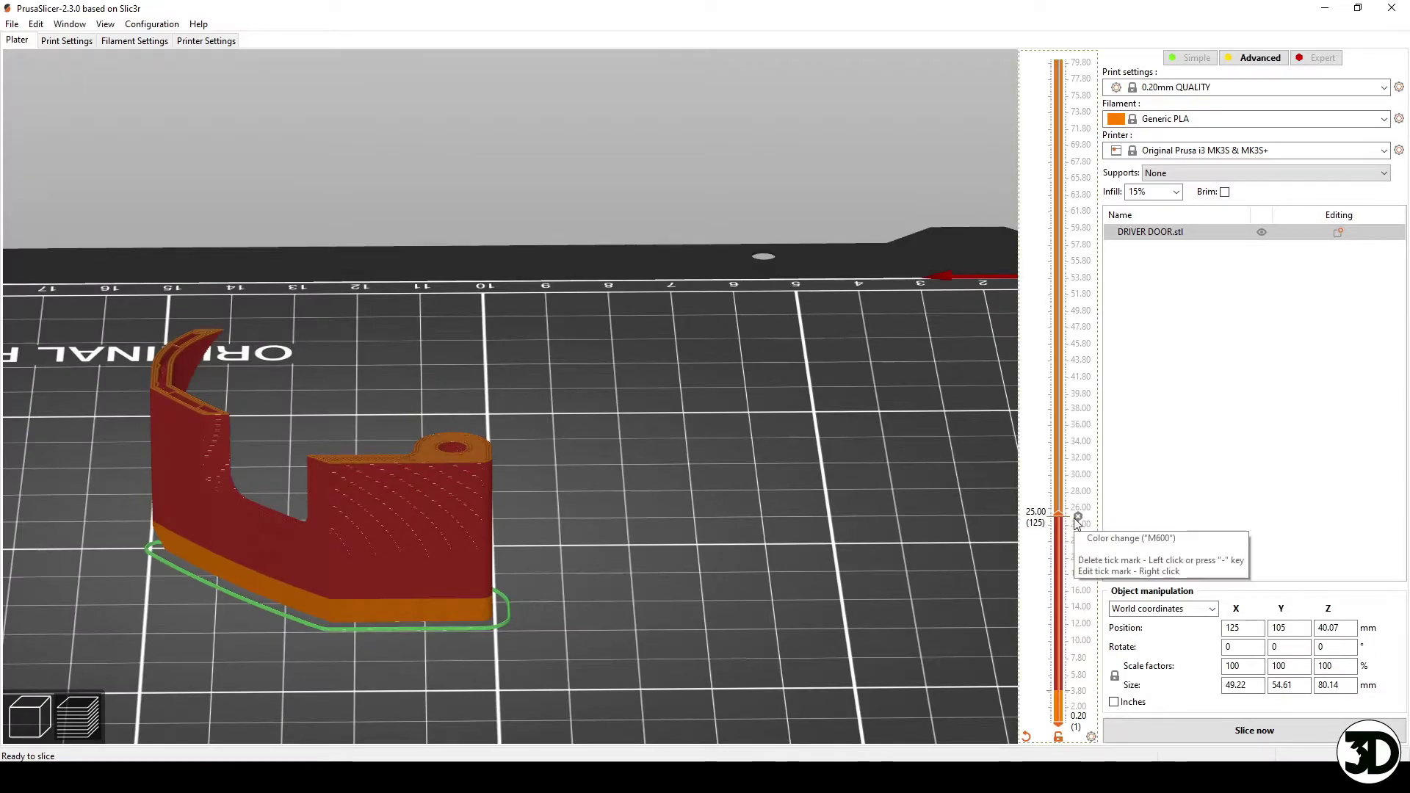
left_click_drag(1059, 514, 1059, 60)
scroll(601, 390, "down", 2)
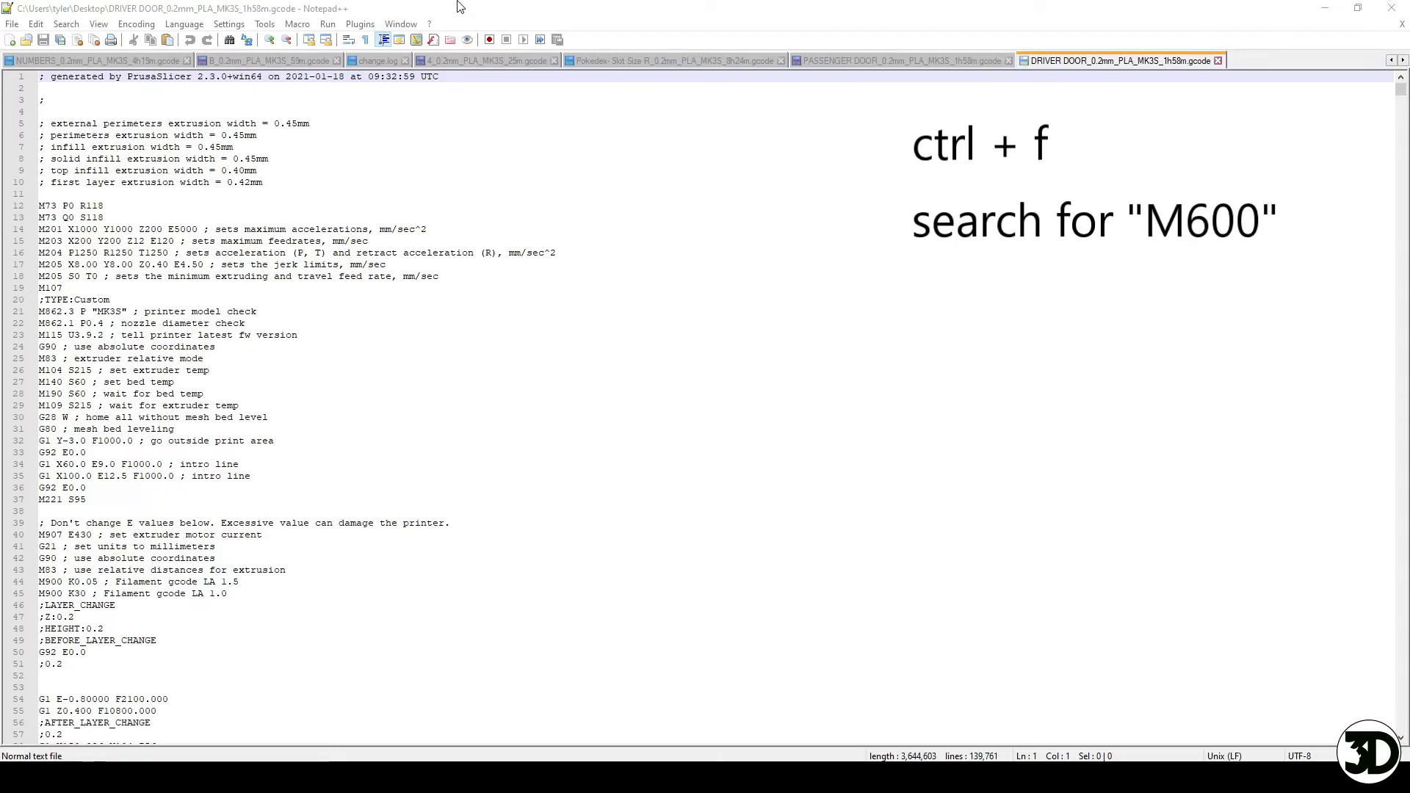
- Find the first M600 and replace it with the parking, M1 stop and M105 lines
key("ctrl+f")
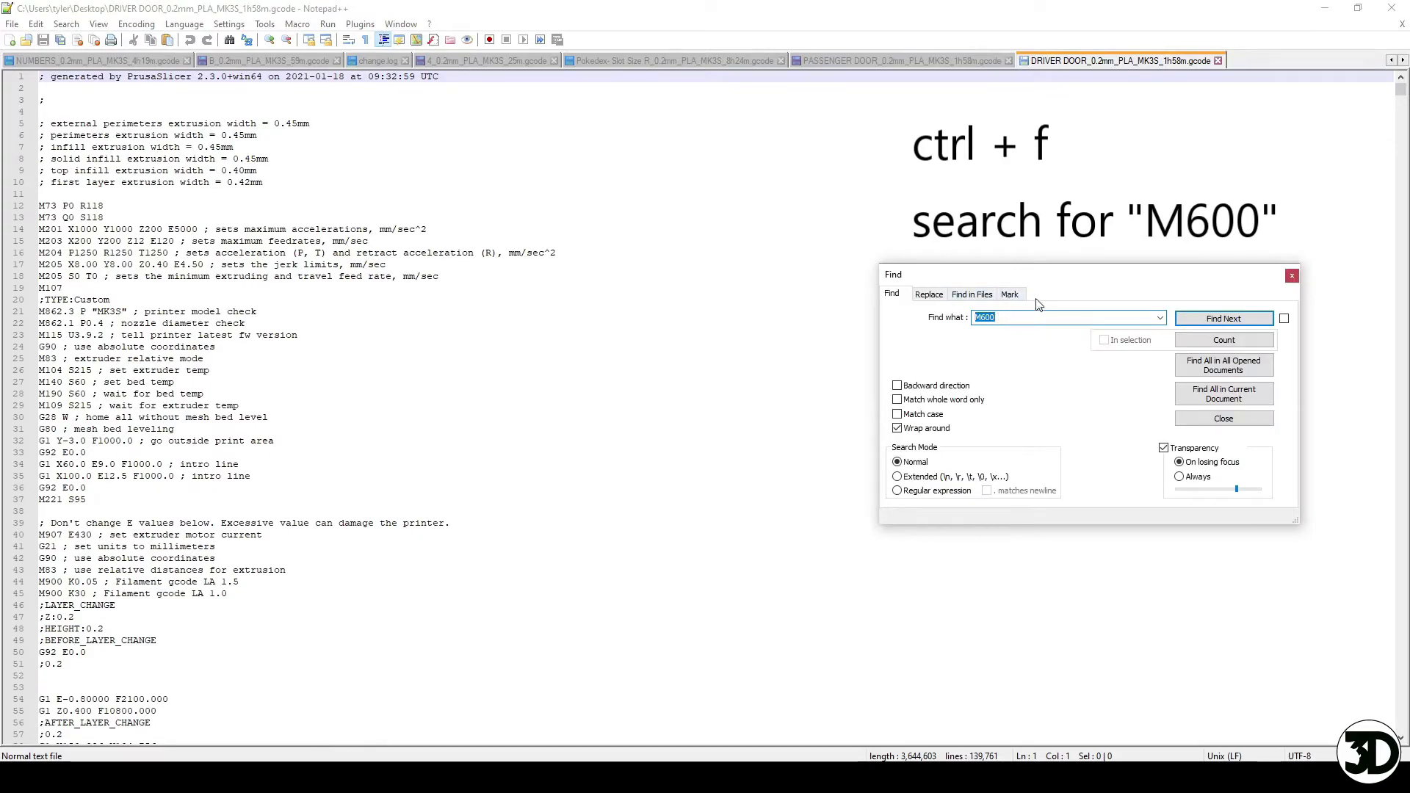
left_click(1257, 324)
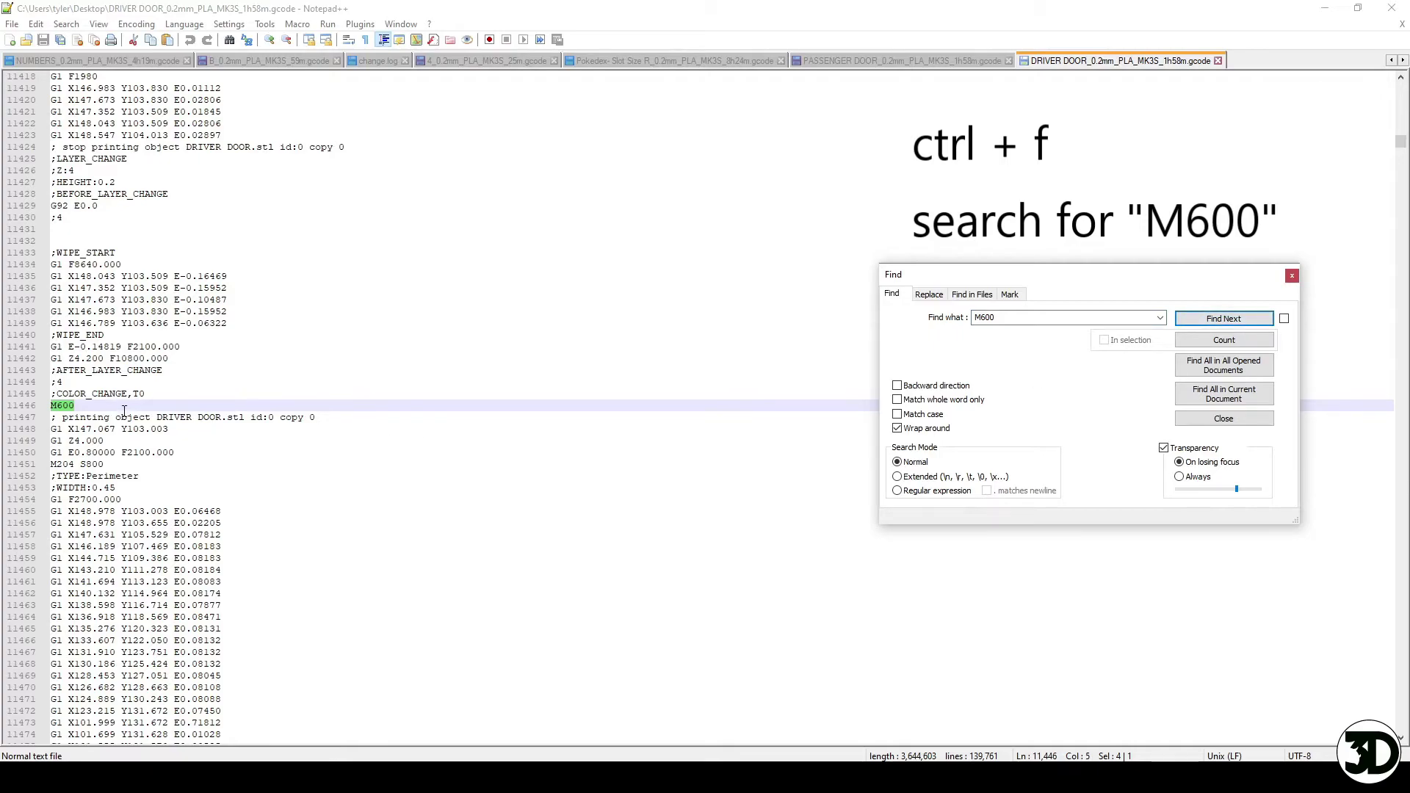
left_click_drag(74, 405, 62, 406)
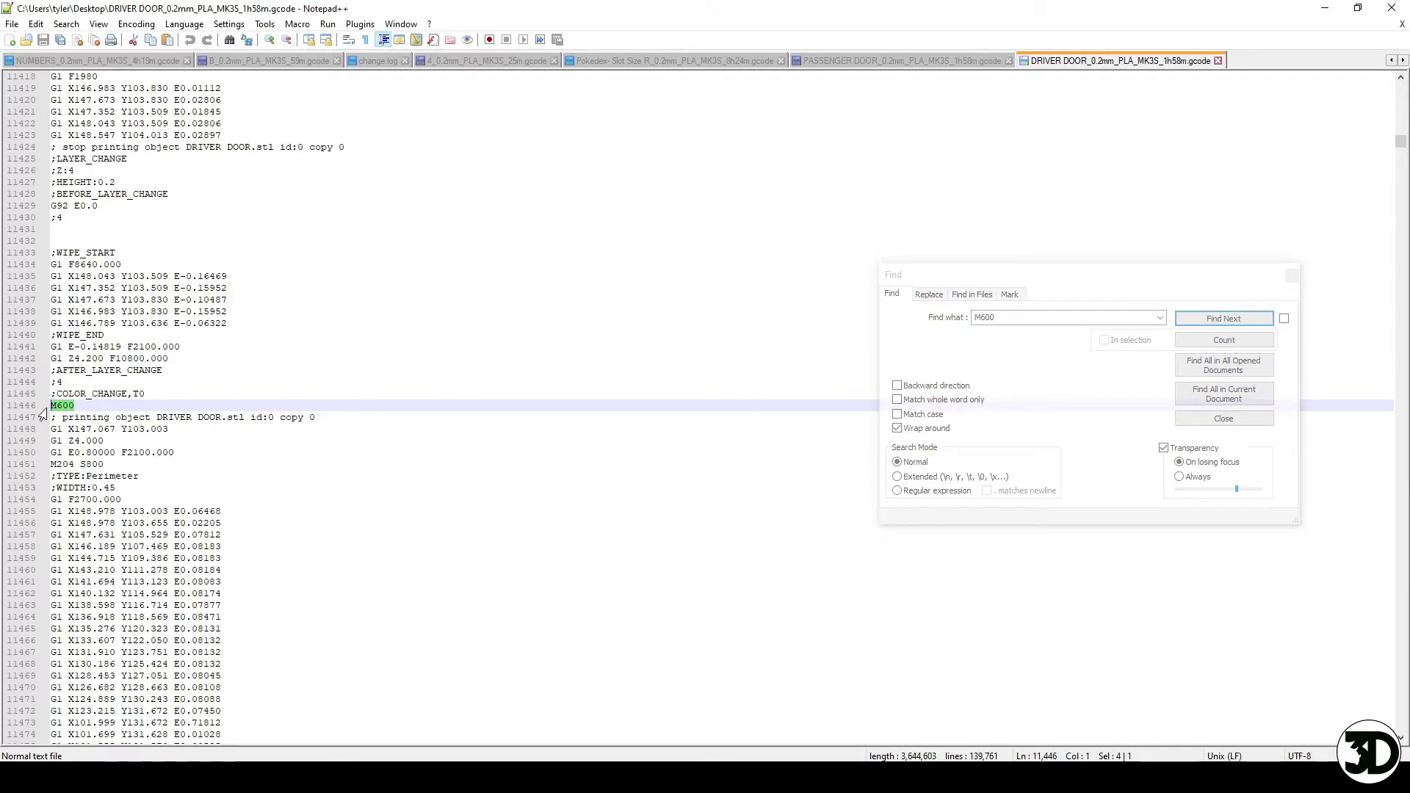
type("G1 X10.000 Y200.000 E0; parking position GET THE PRUSA TO STICK IT'S TONGUE OUT! M1; user stop M105; return to current temp")
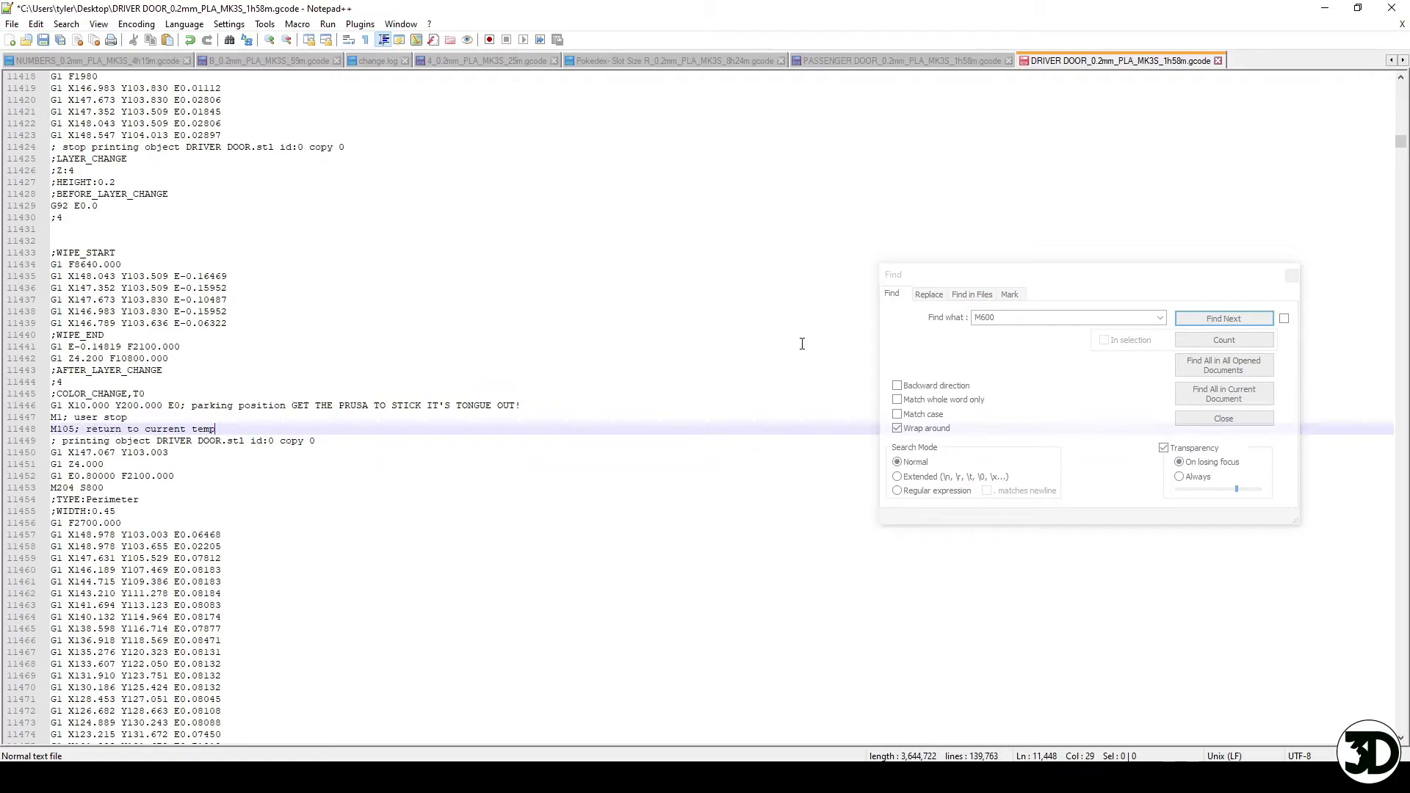
- Replace the second M600 with the same pause lines and save the G-code
left_click(1228, 318)
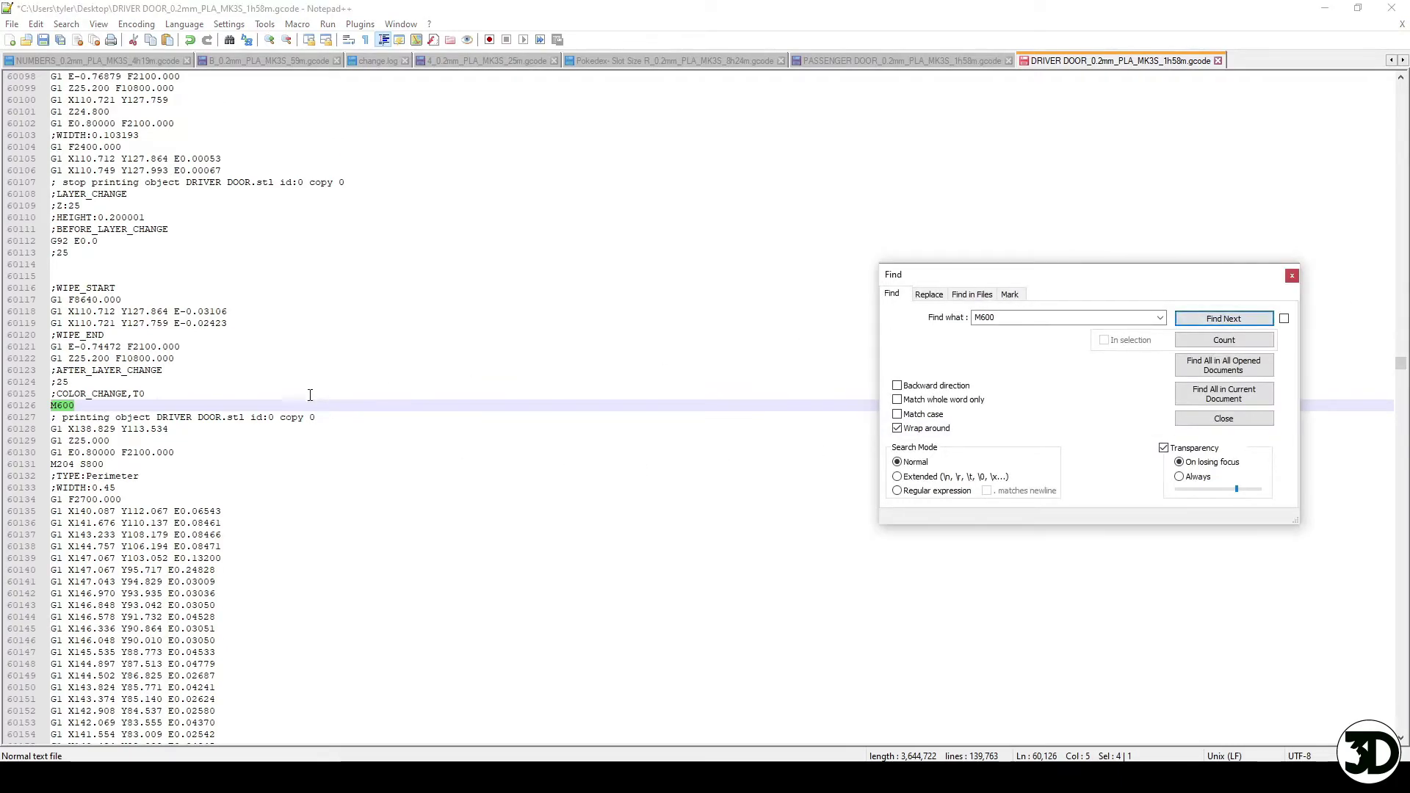
type("G1 X10.000 Y200.000 E0; parking position GET THE PRUSA TO STICK IT'S TONGUE OUT! M1; user stop M105; return to current temp")
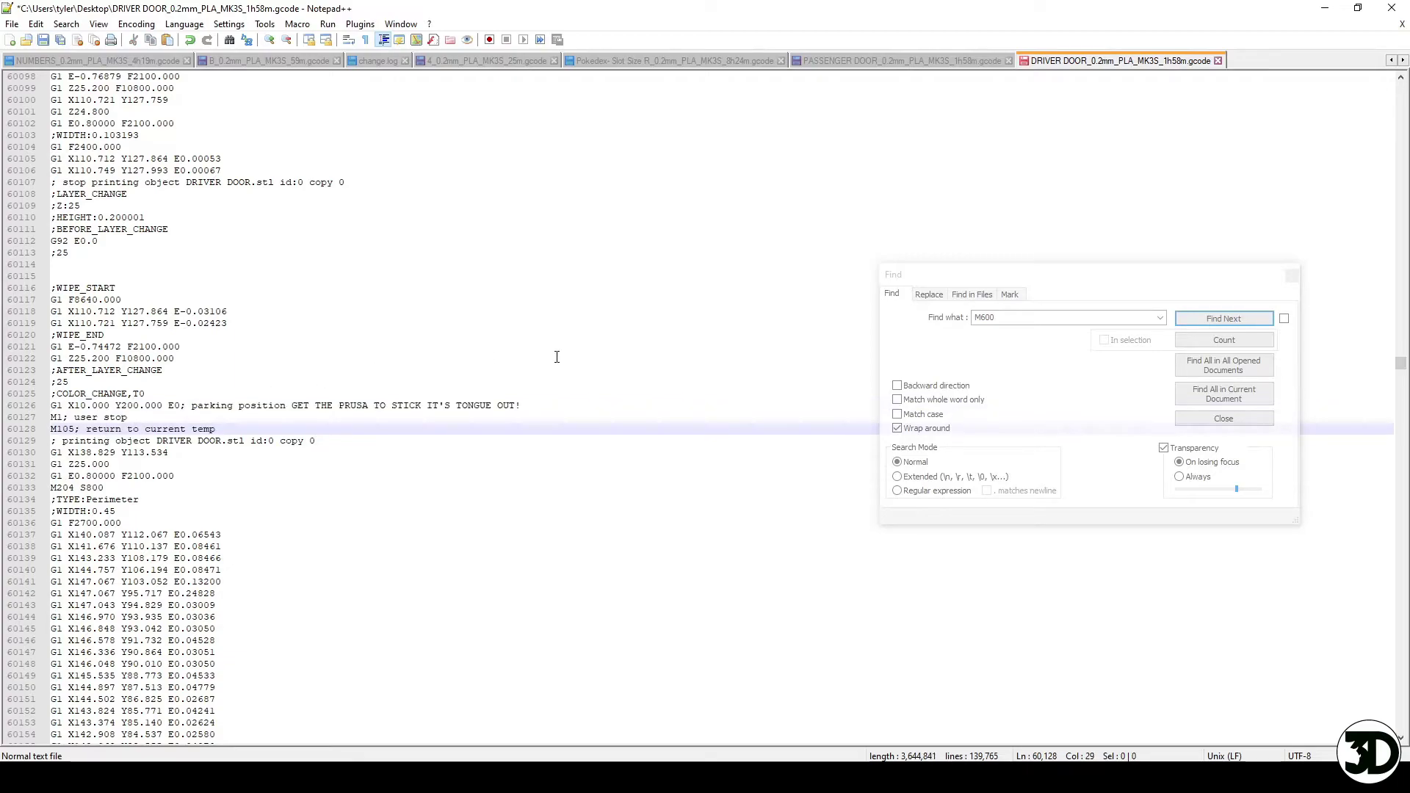
left_click(969, 123)
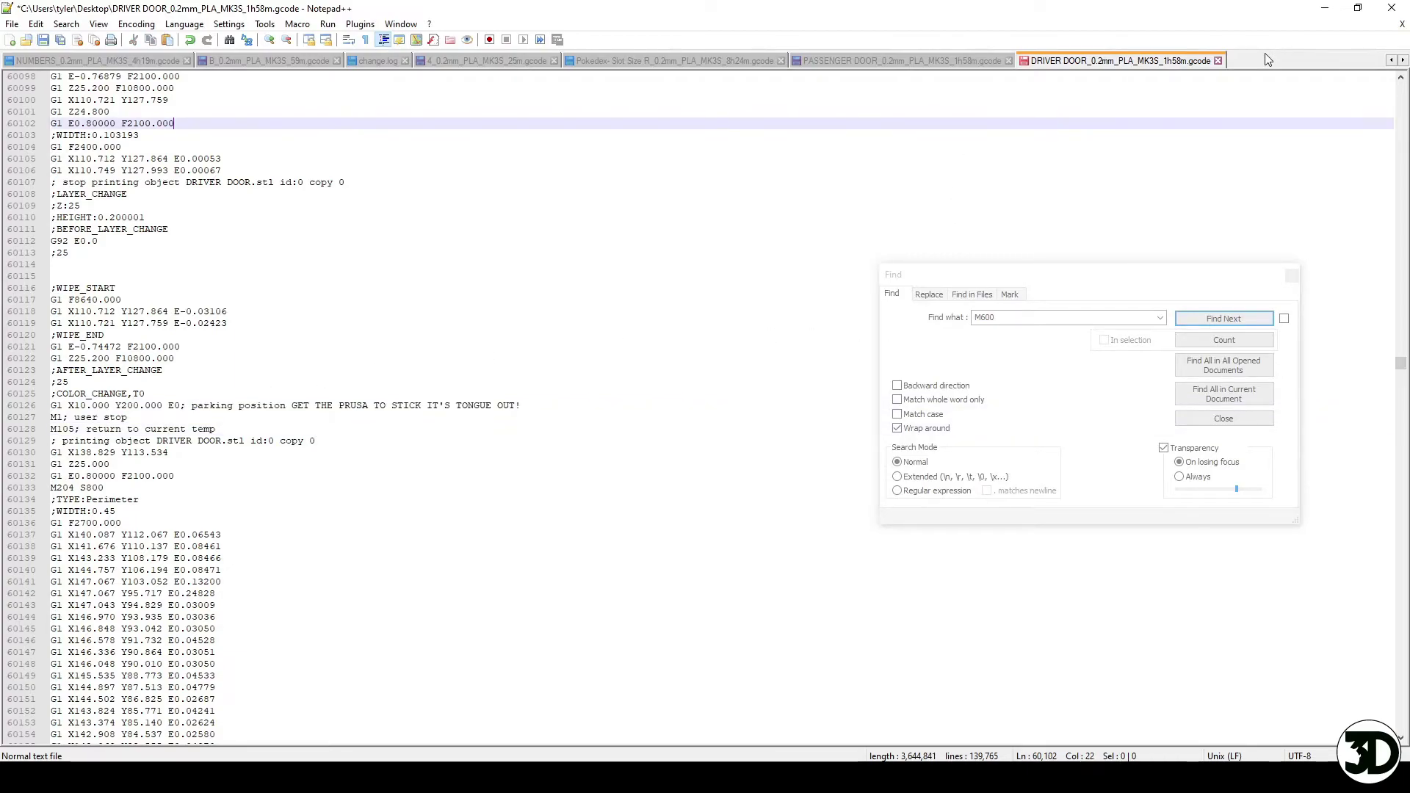
key("ctrl+s")
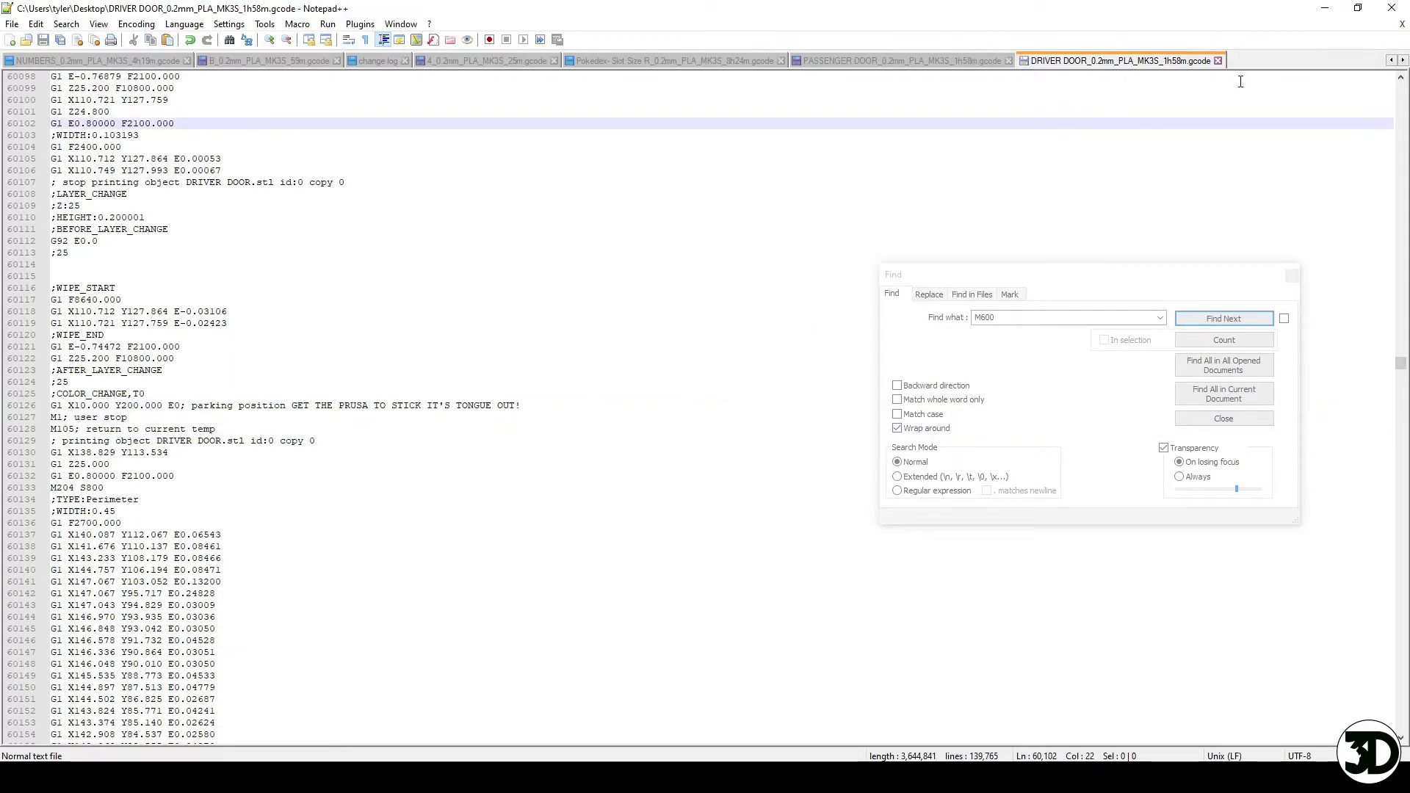